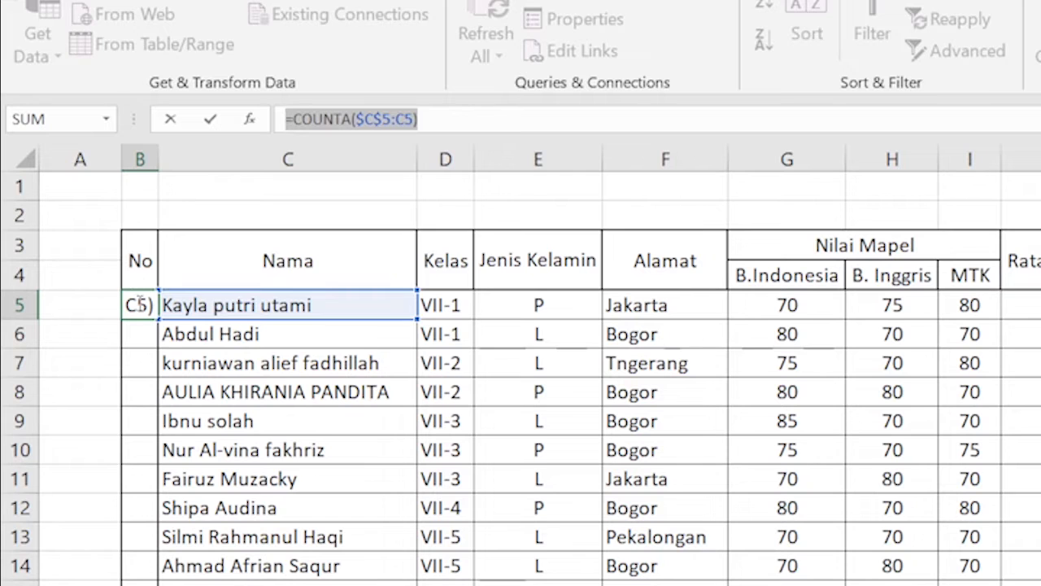
- Confirm the formula =COUNTA($C$5:C5) in B5 and fill it down the No column to B21
left_click(461, 119)
key("Return")
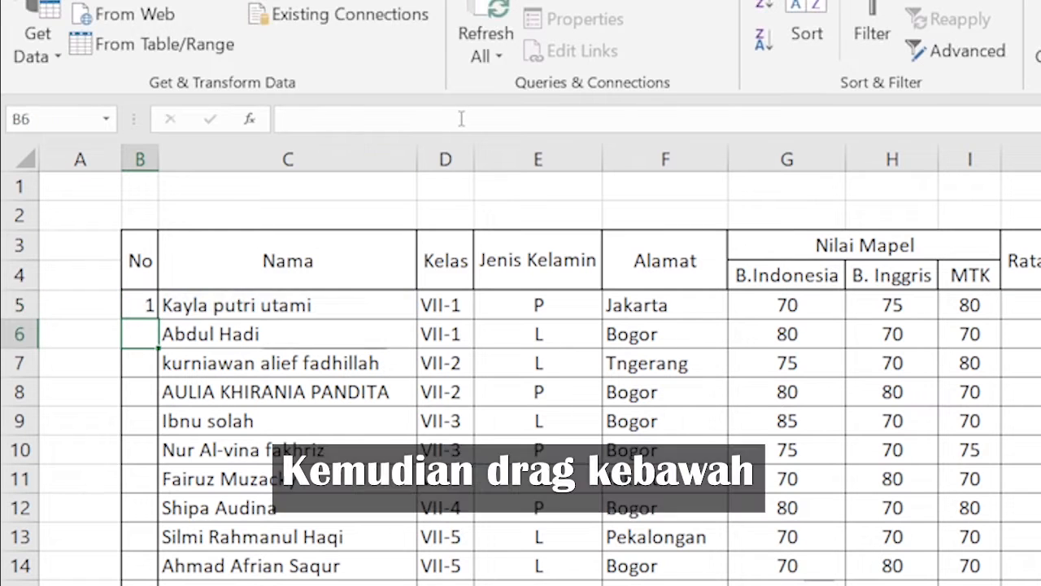
left_click(140, 305)
left_click_drag(163, 106, 167, 571)
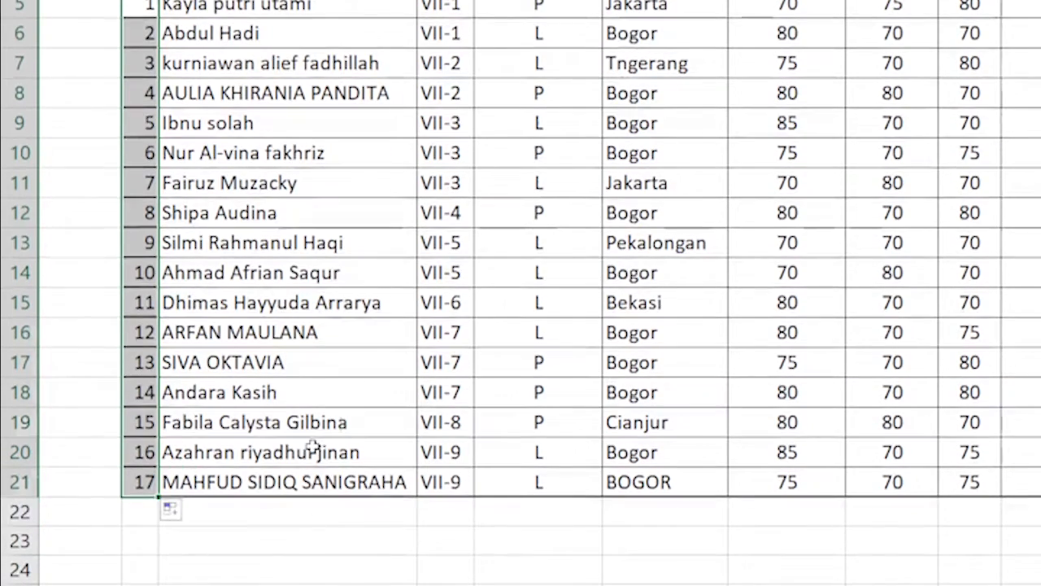
left_click(313, 450)
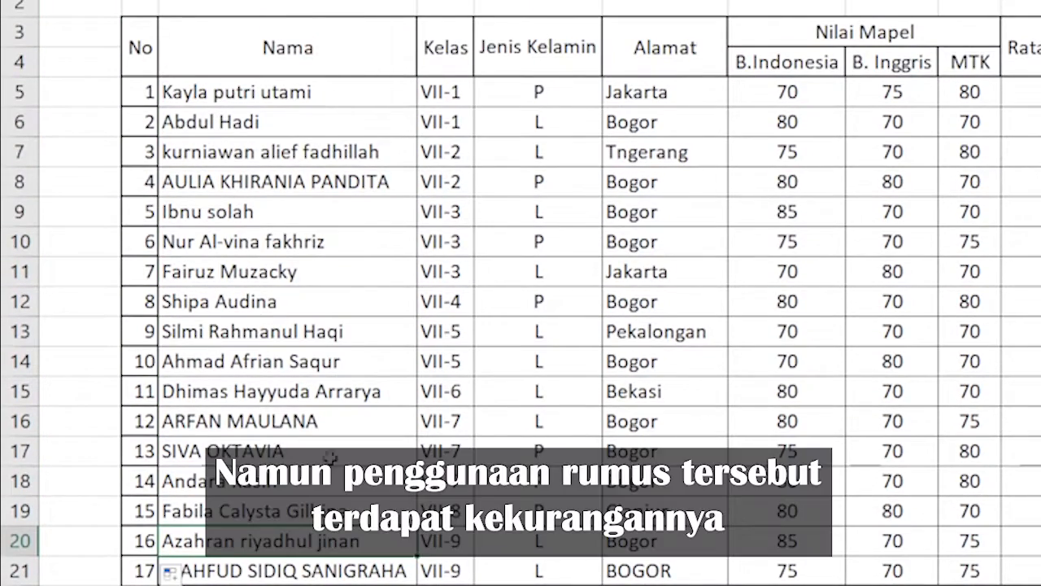
scroll(191, 541, "down", 1)
scroll(224, 347, "up", 1)
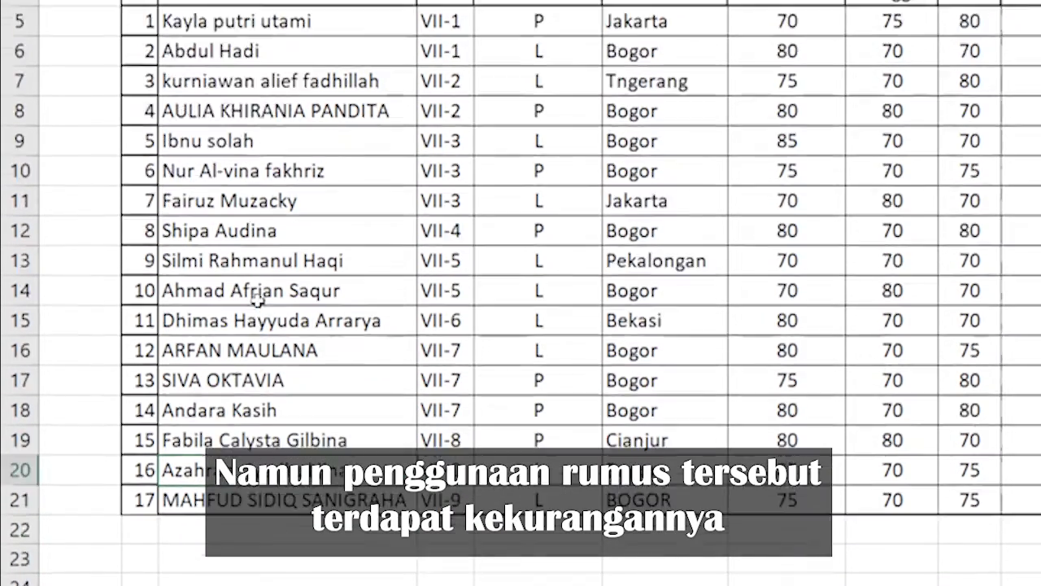
- Test the COUNTA numbering by clearing the name in C6, compare B5 and B6, and undo the deletion
left_click(190, 122)
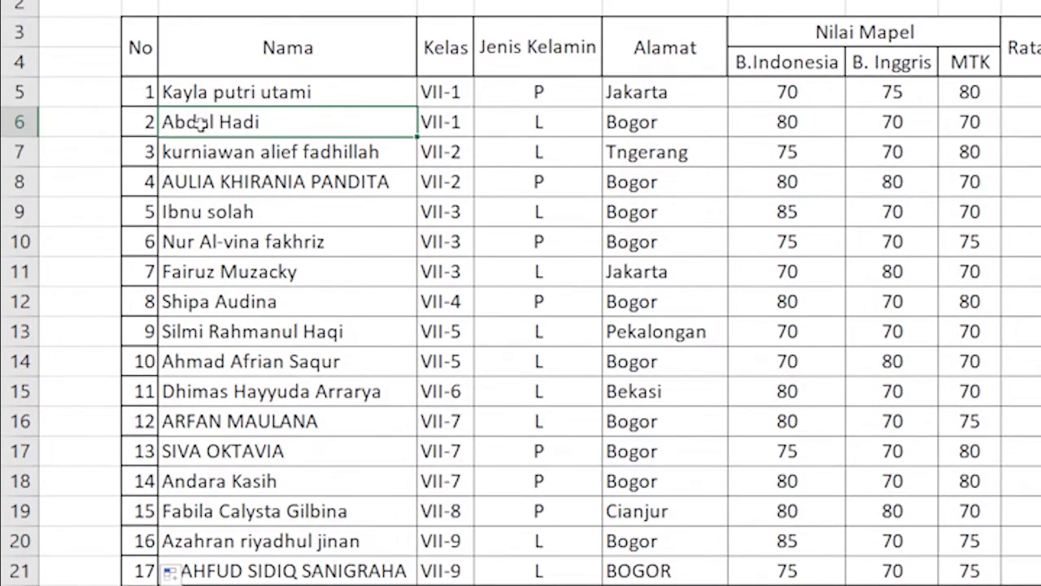
key("Delete")
key("Return")
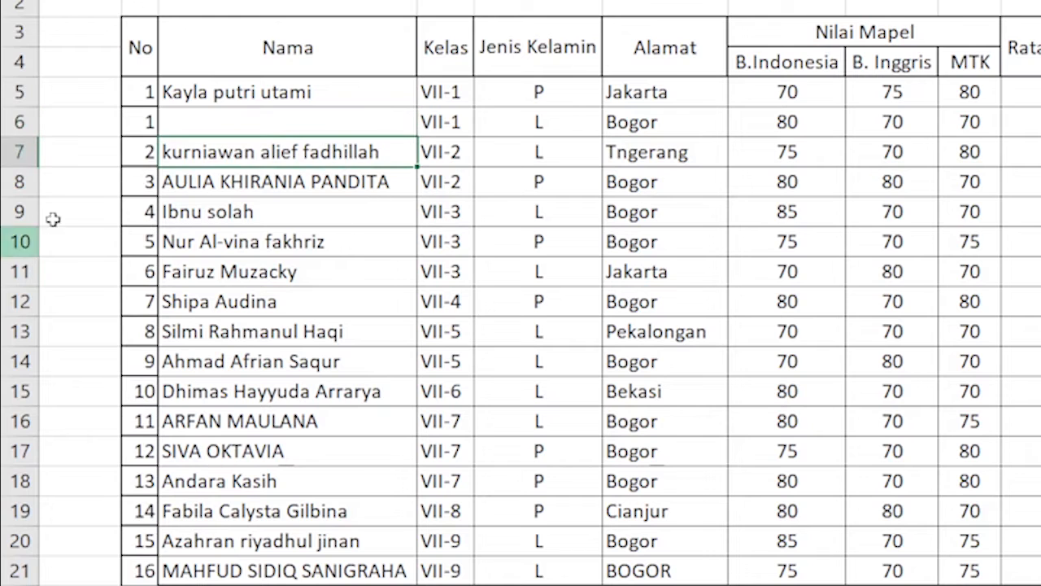
left_click_drag(146, 93, 146, 121)
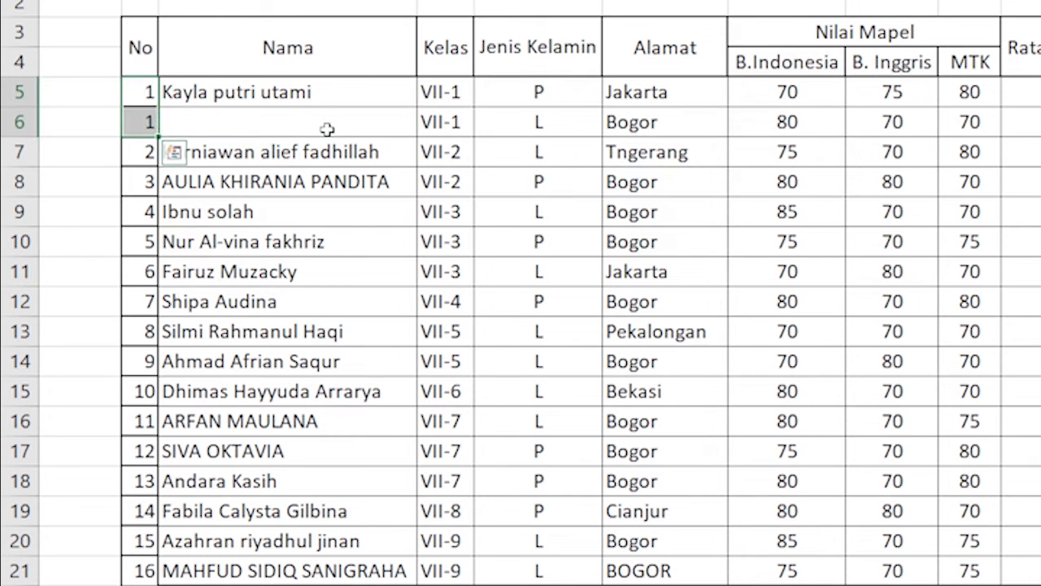
key("ctrl+z")
key("ctrl+z")
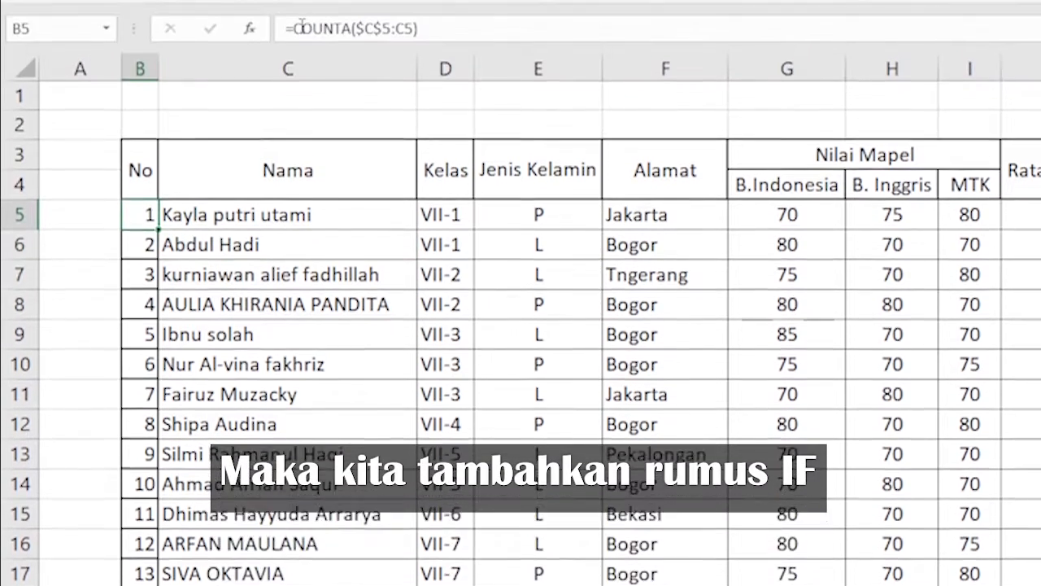
- Insert an IF with the condition C5<>"" ahead of the COUNTA function in the B5 formula
left_click(301, 27)
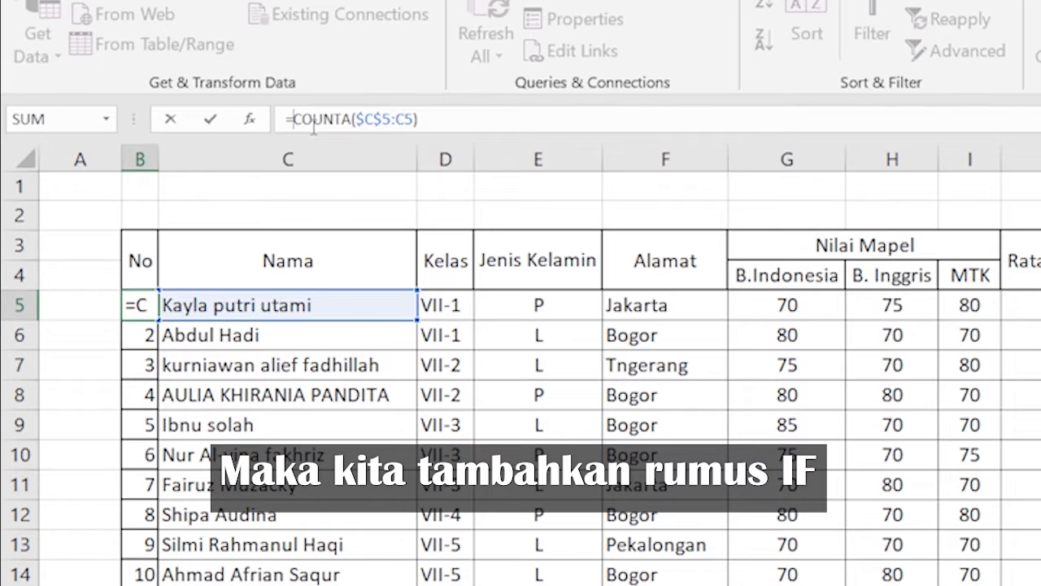
type("IF")
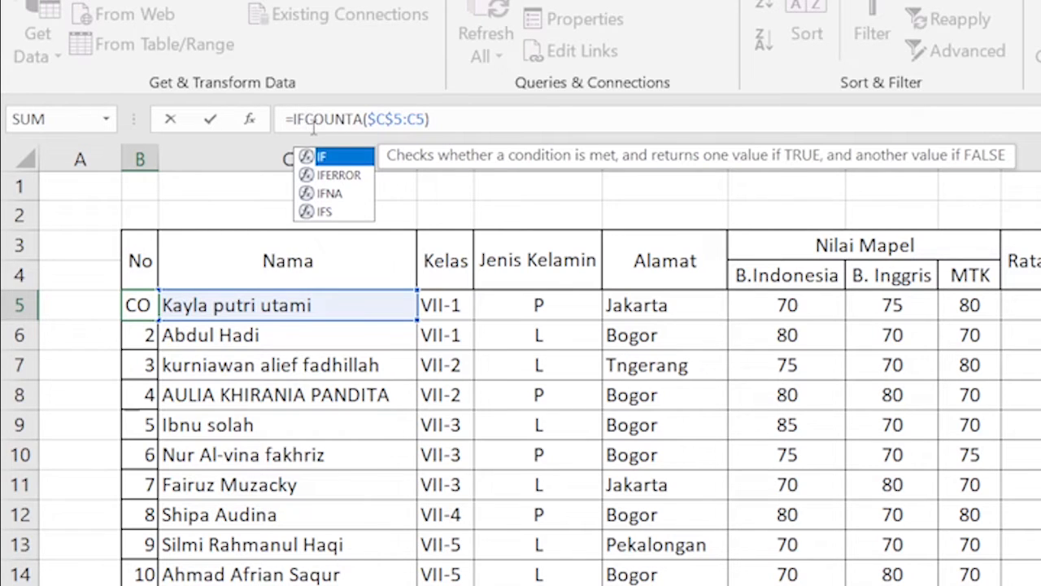
type("(")
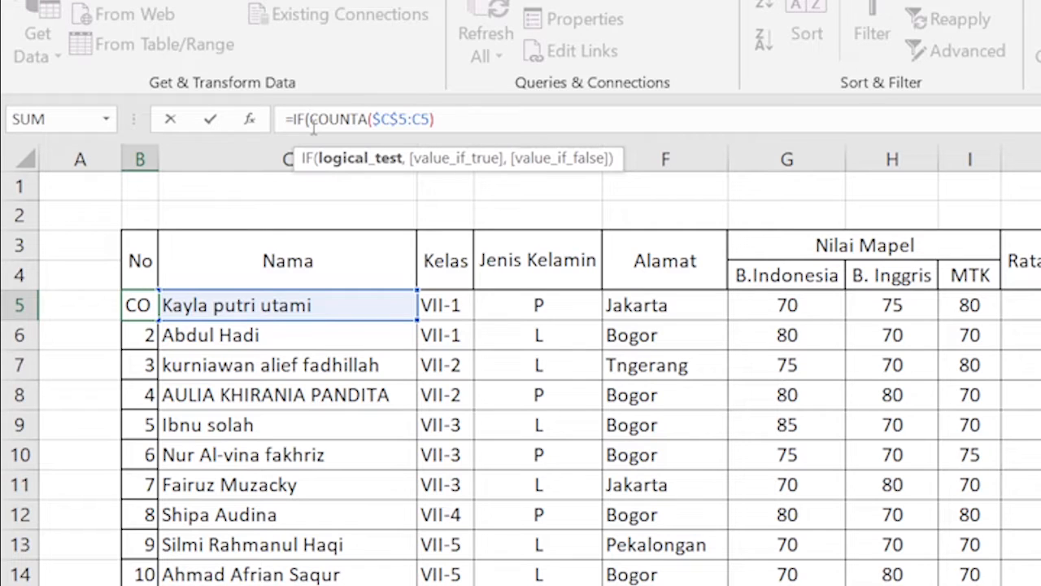
left_click(279, 304)
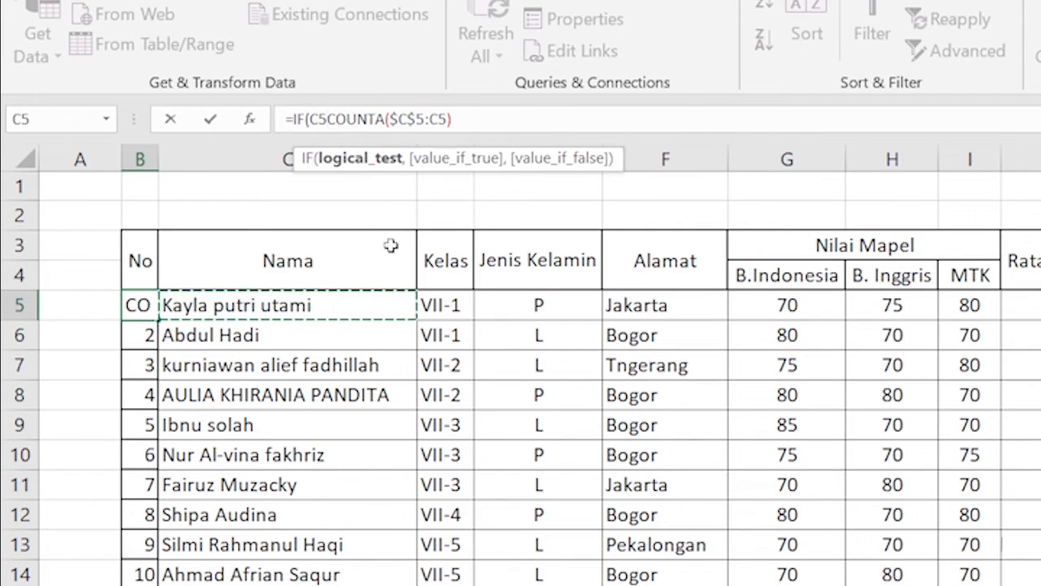
type("<>")
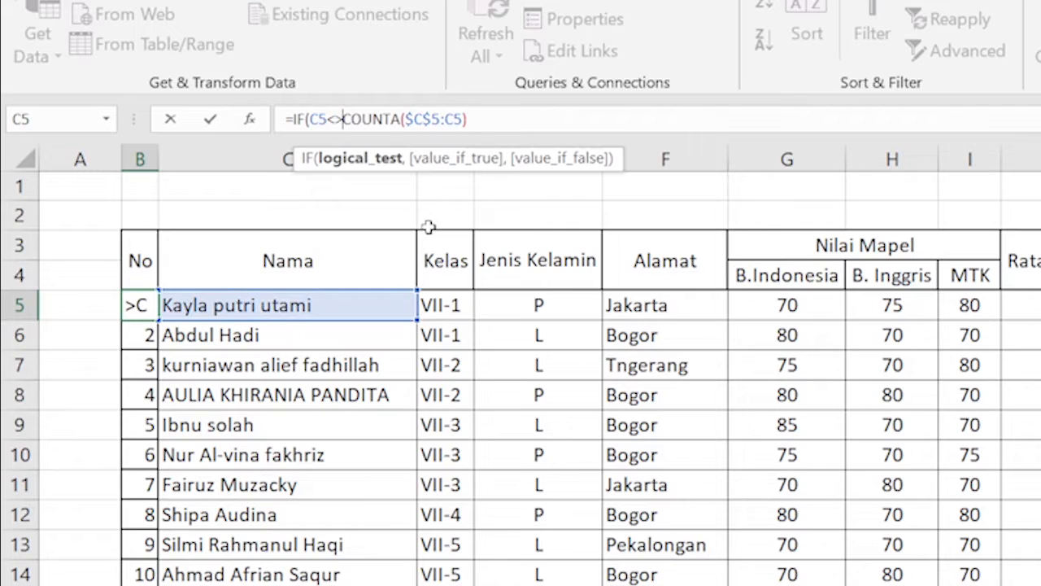
type("\"\"")
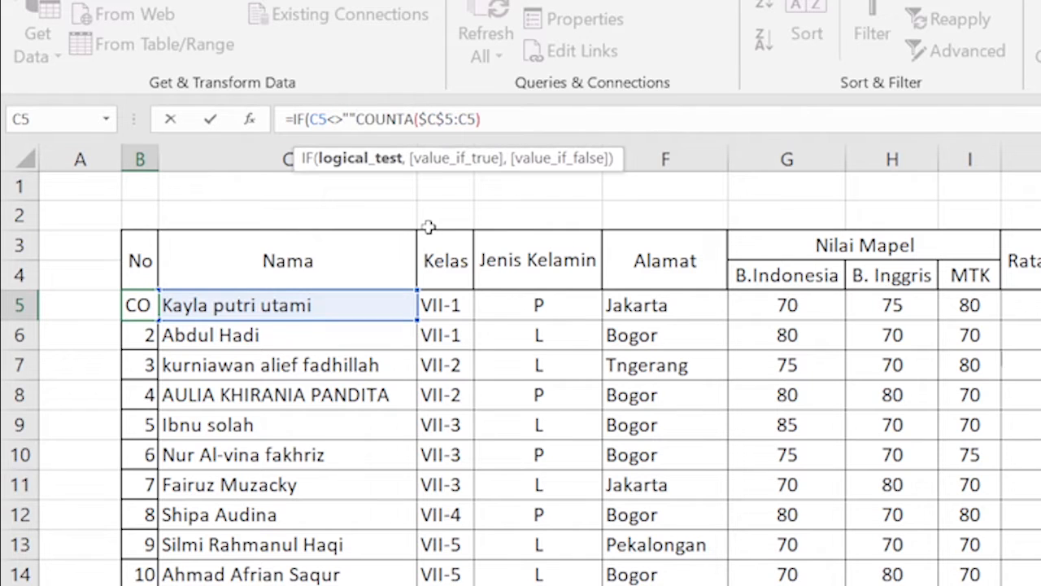
type(",")
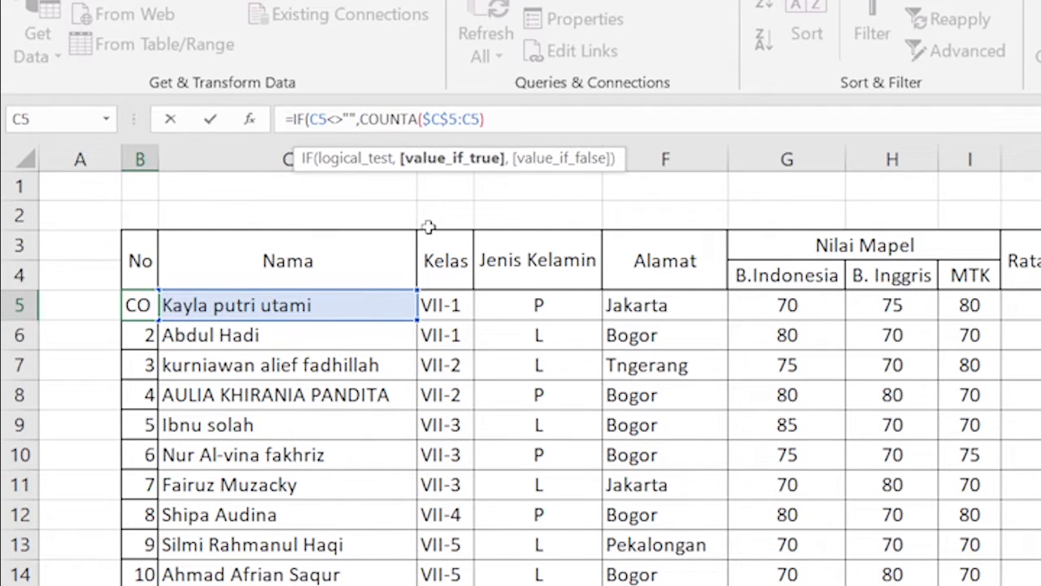
type("(")
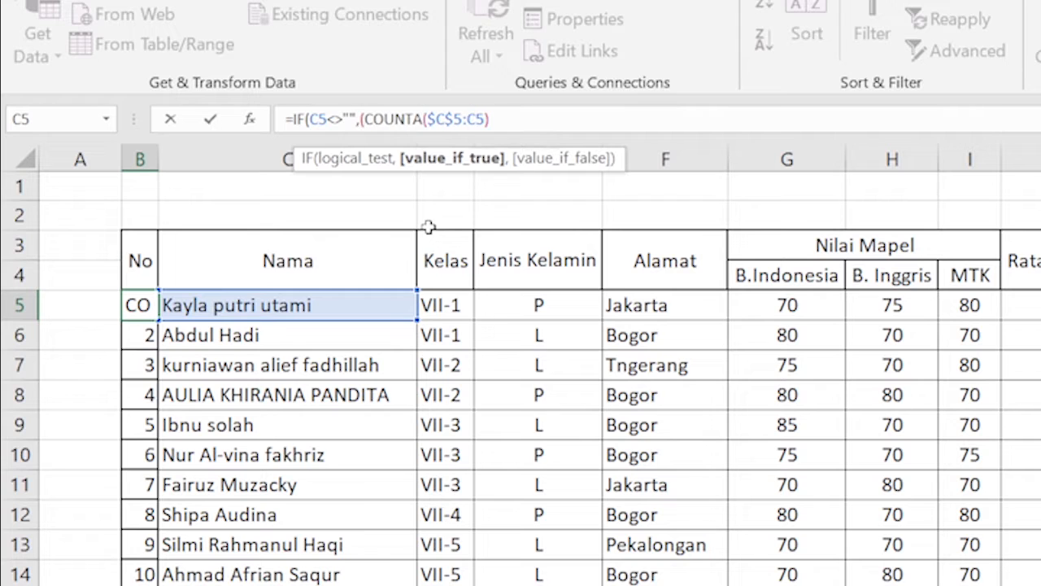
key("Right")
key("Right")
key("Left")
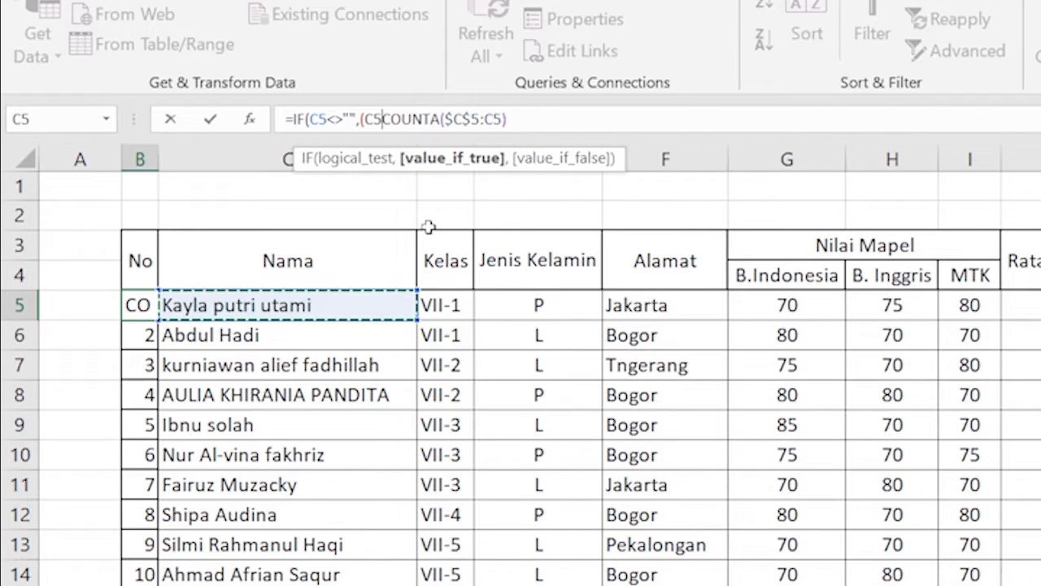
key("BackSpace")
key("BackSpace")
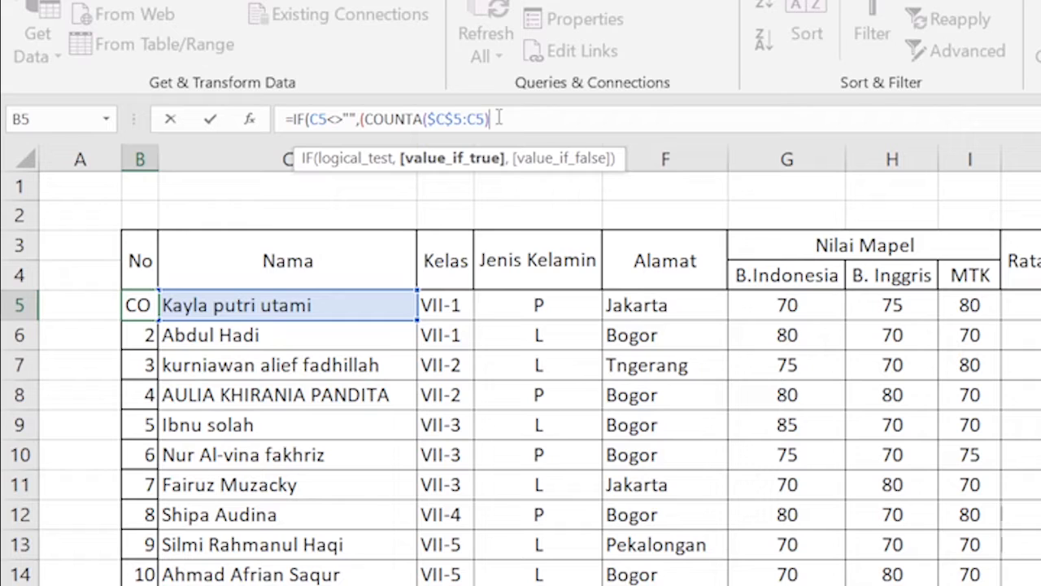
- Add "" as the value if false and complete the B5 formula as =IF(C5<>"",COUNTA($C$5:C5),"")
type(",")
left_click(365, 120)
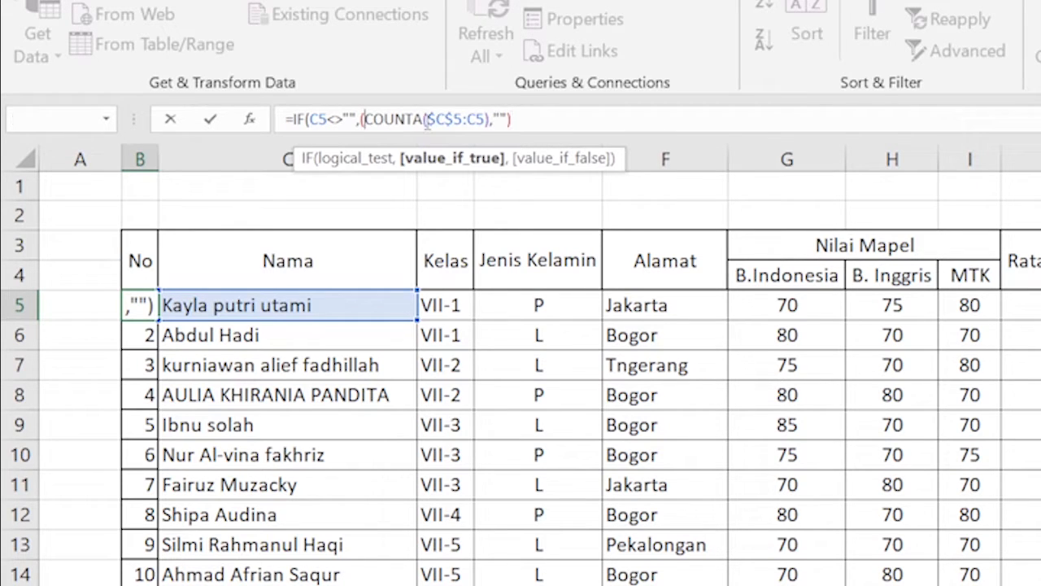
key("BackSpace")
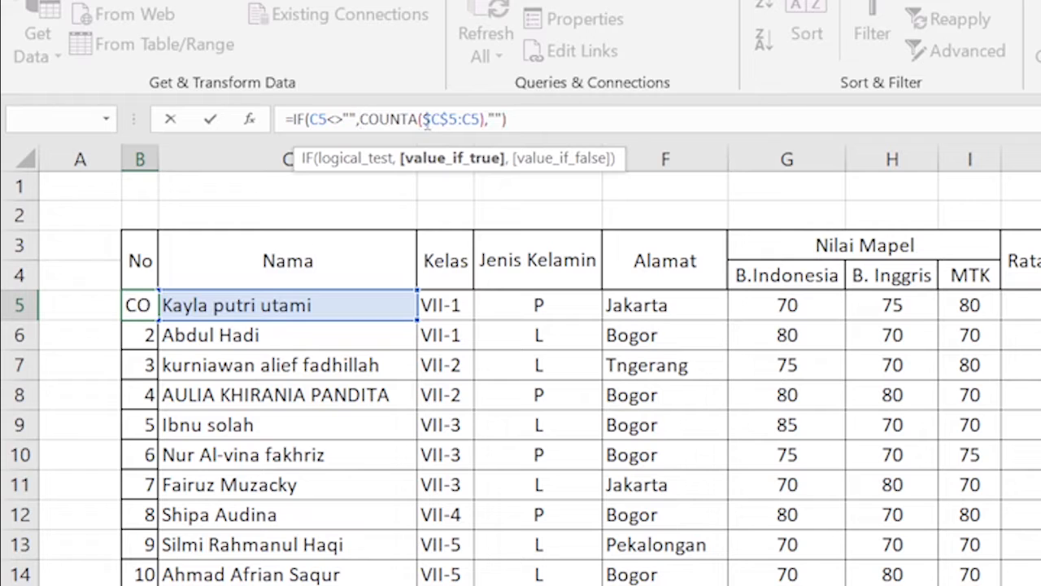
key("Right")
key("Right")
key("Right")
key("Right")
key("Right")
key("Right")
key("Right")
key("Right")
key("Right")
key("Right")
key("Right")
key("Right")
key("Right")
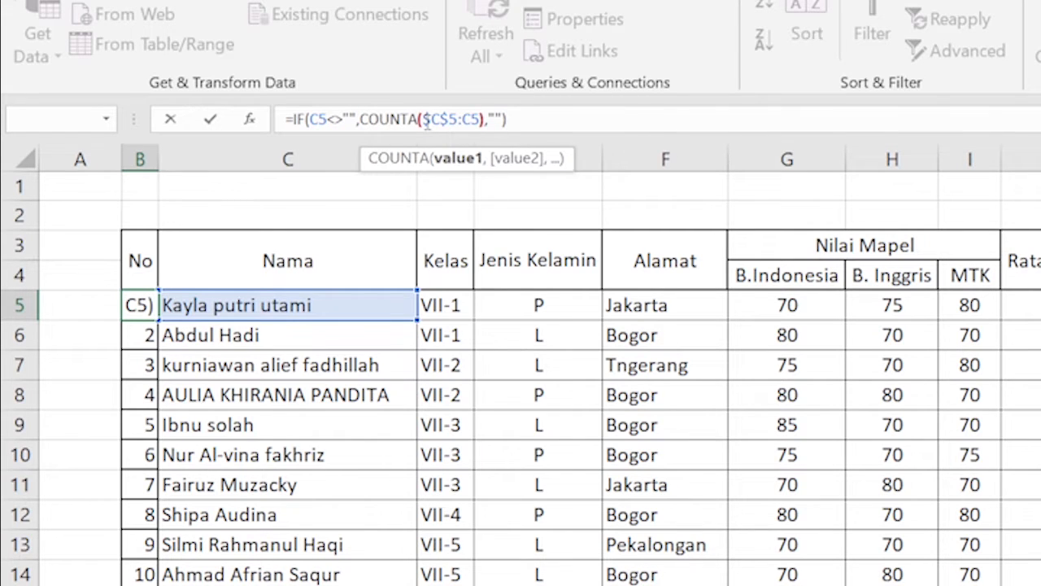
key("Right")
key("Right")
key("Return")
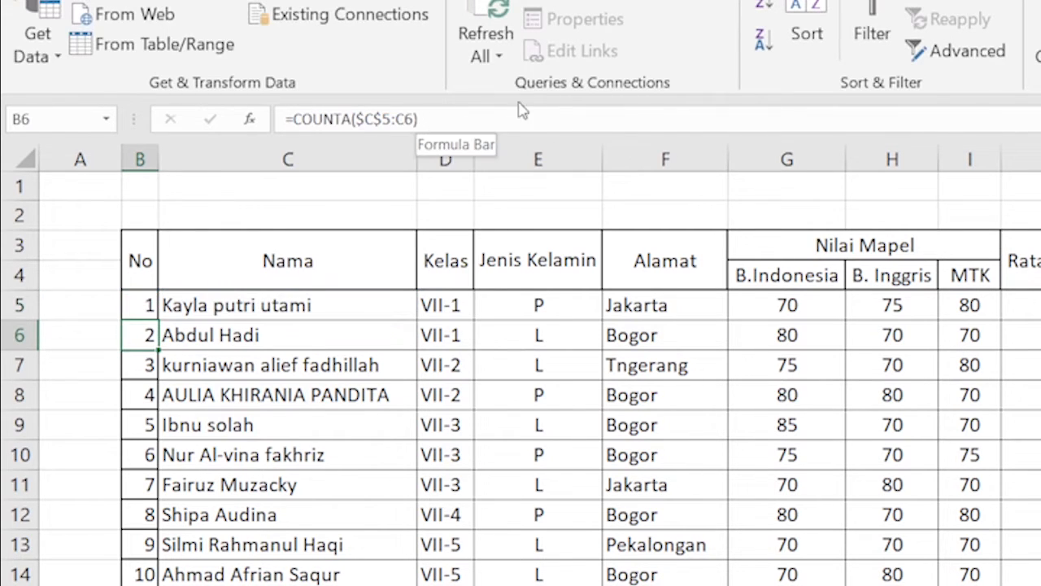
- Copy the IF formula from B5 down the No column to B21
left_click(144, 303)
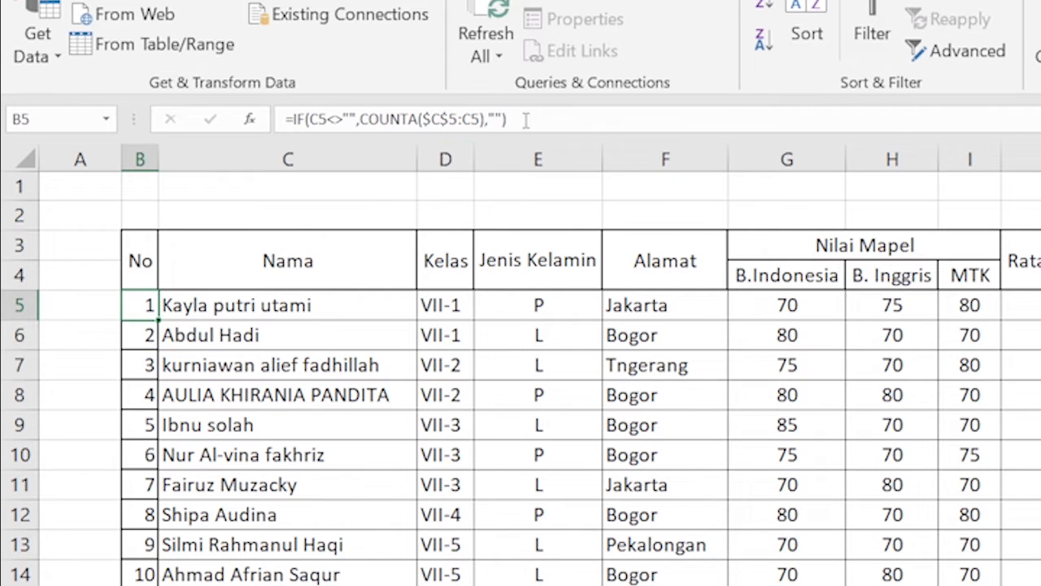
left_click_drag(526, 120, 265, 130)
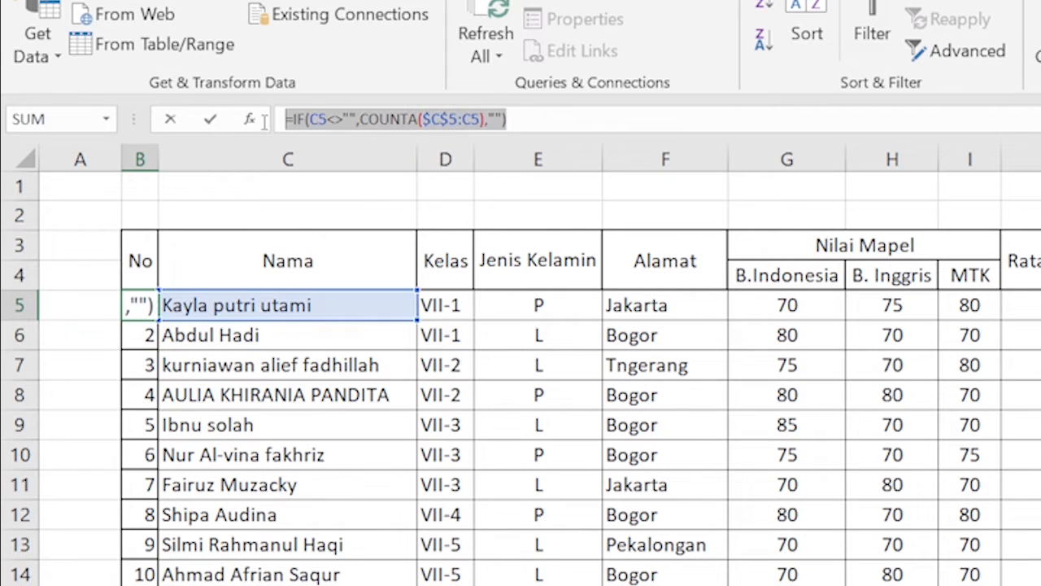
left_click(539, 119)
key("Return")
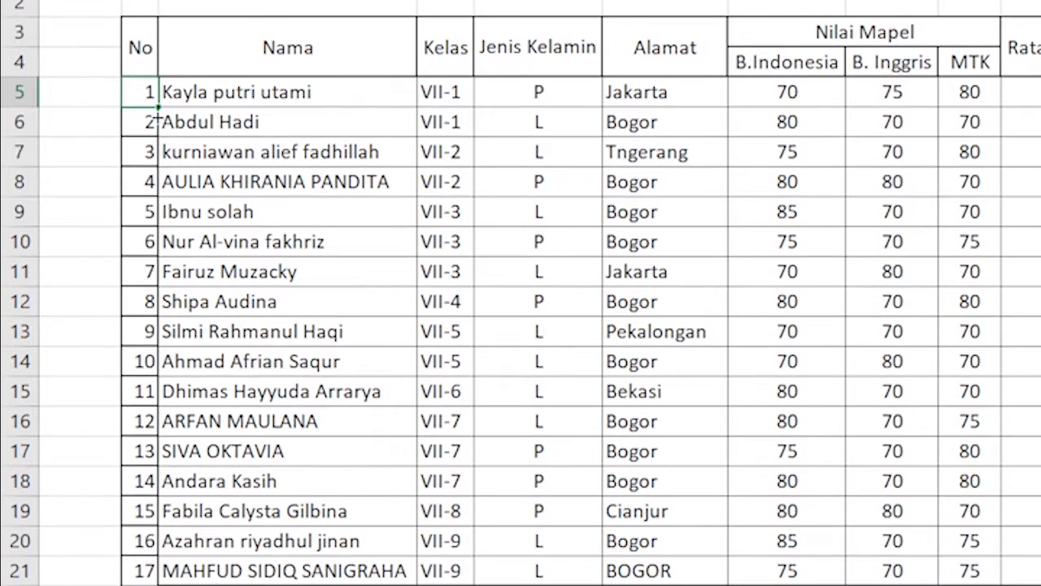
left_click_drag(128, 312, 195, 585)
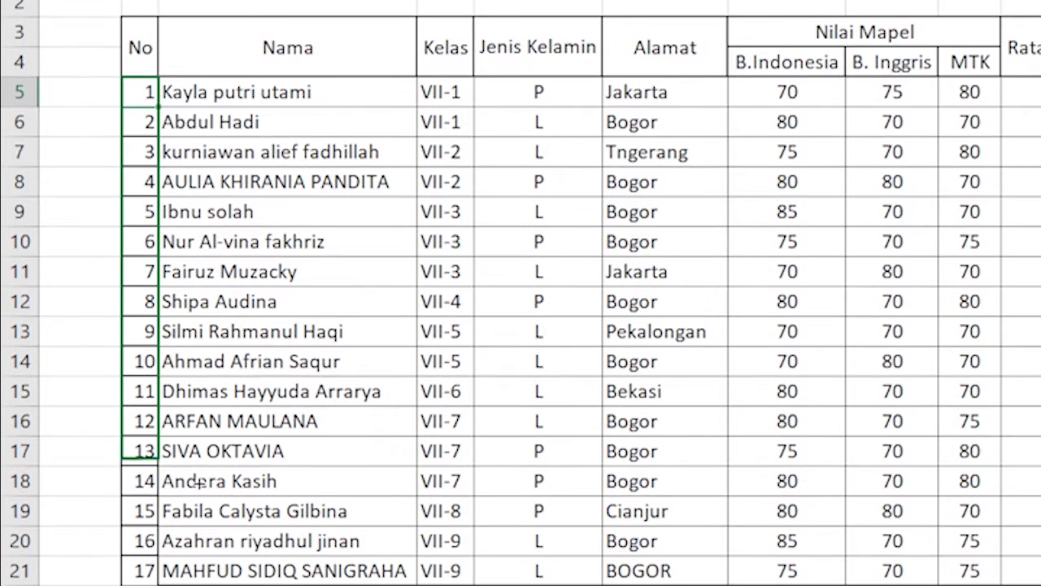
left_click_drag(197, 481, 187, 579)
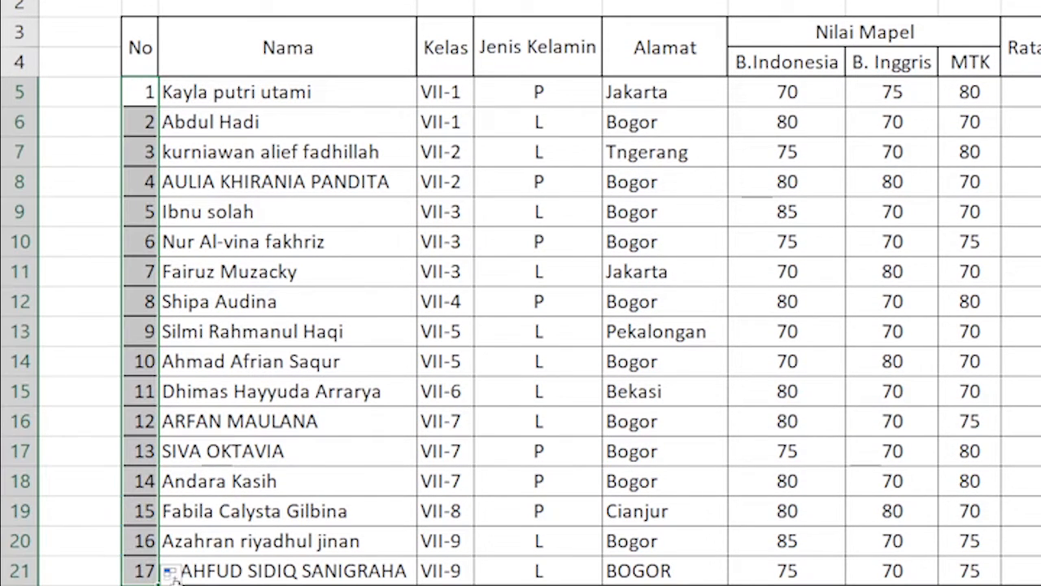
- Clear the names in C7 and C8 to test how the IF numbering handles empty rows
left_click(140, 100)
left_click(181, 122)
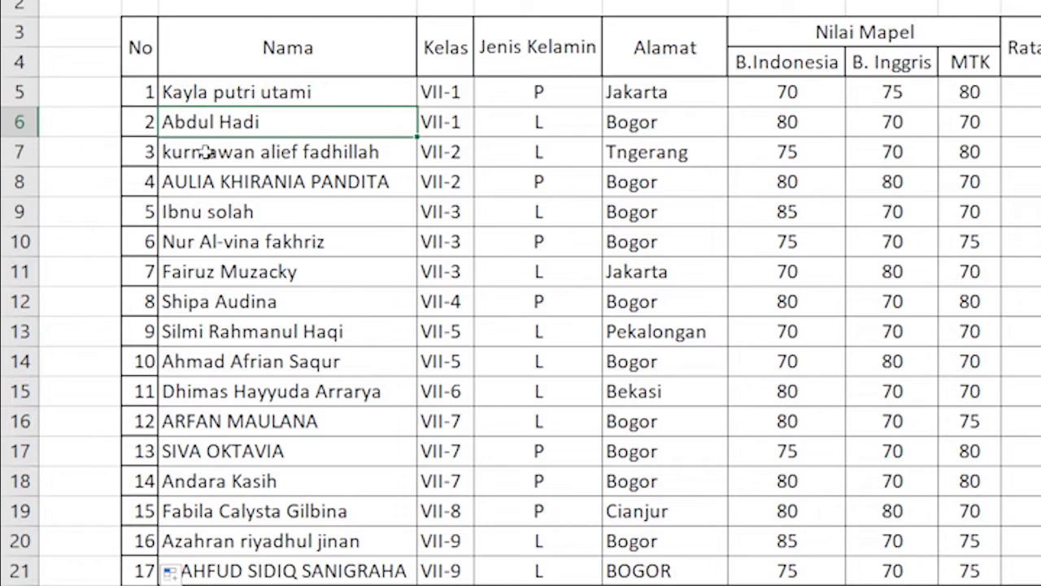
left_click(207, 152)
key("BackSpace")
key("Return")
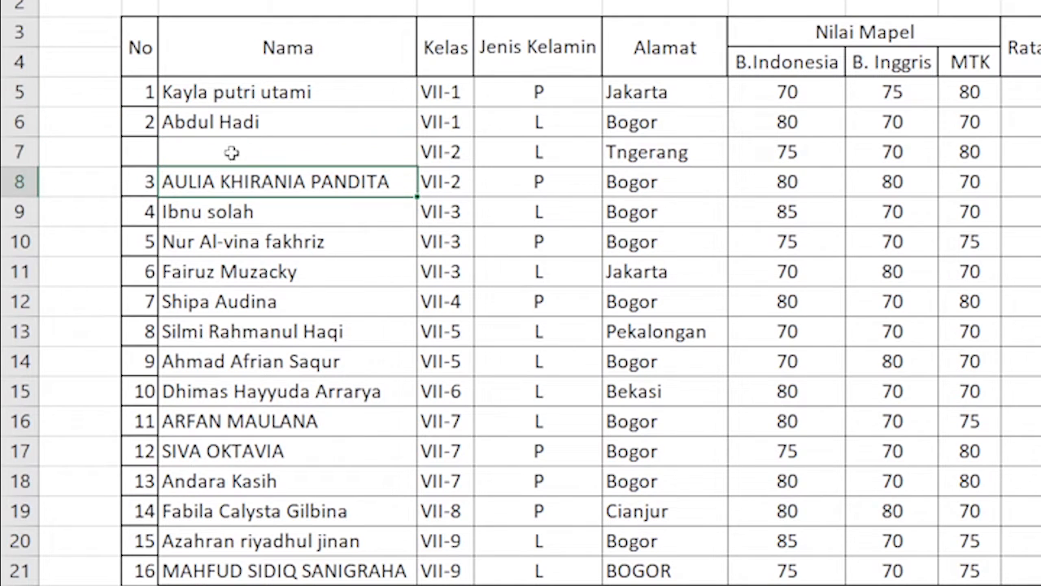
left_click(137, 155)
left_click(143, 128)
left_click(203, 188)
type("=")
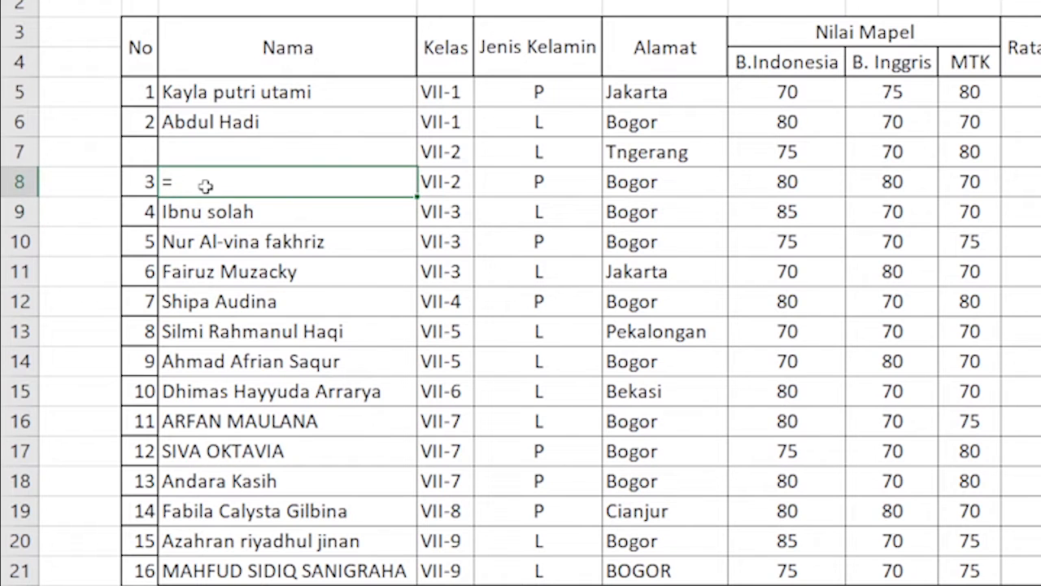
key("BackSpace")
key("Return")
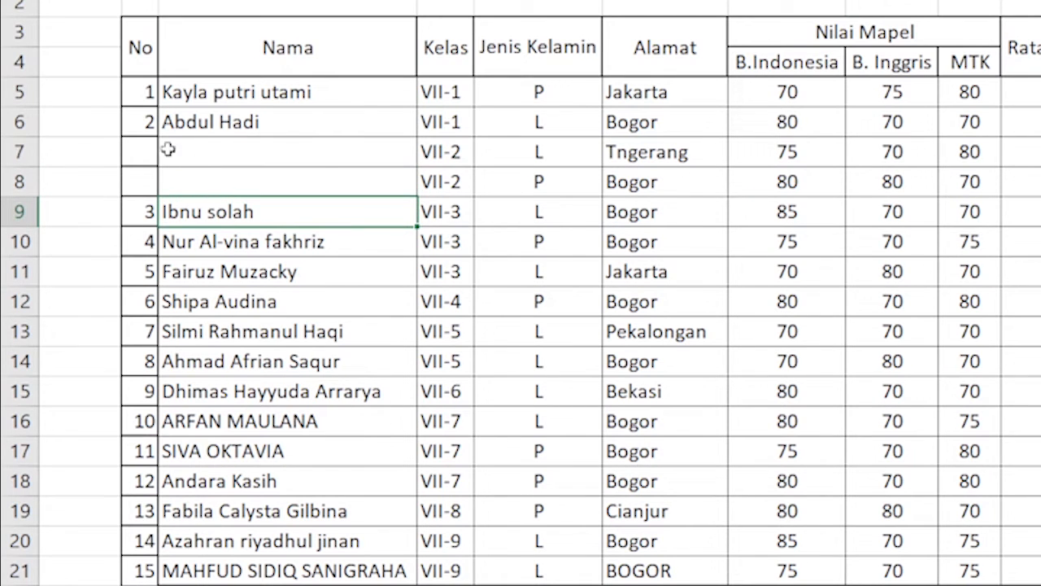
- Undo both name deletions in the Nama column
key("ctrl+z")
key("ctrl+z")
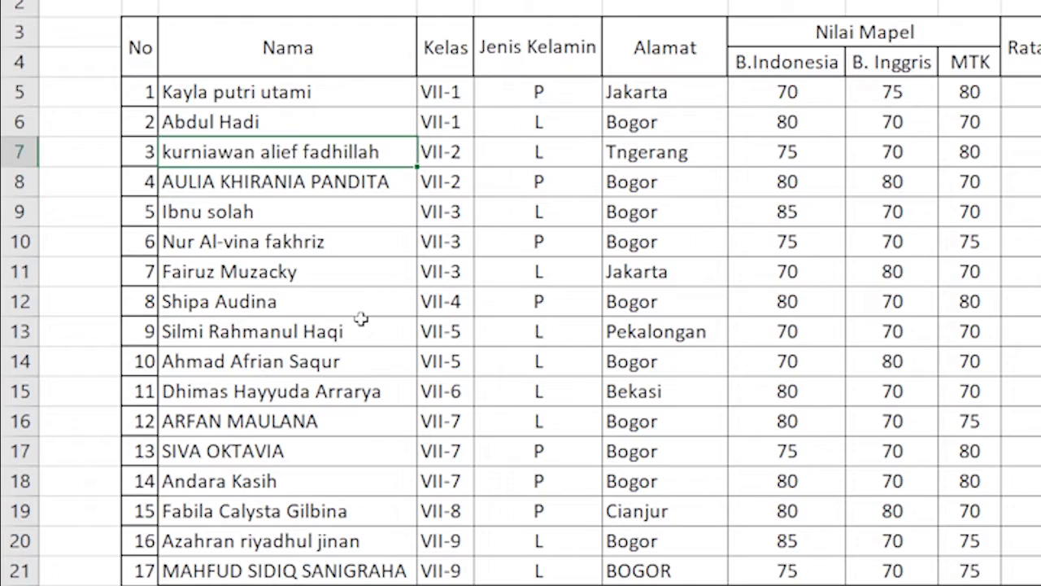
left_click(379, 337)
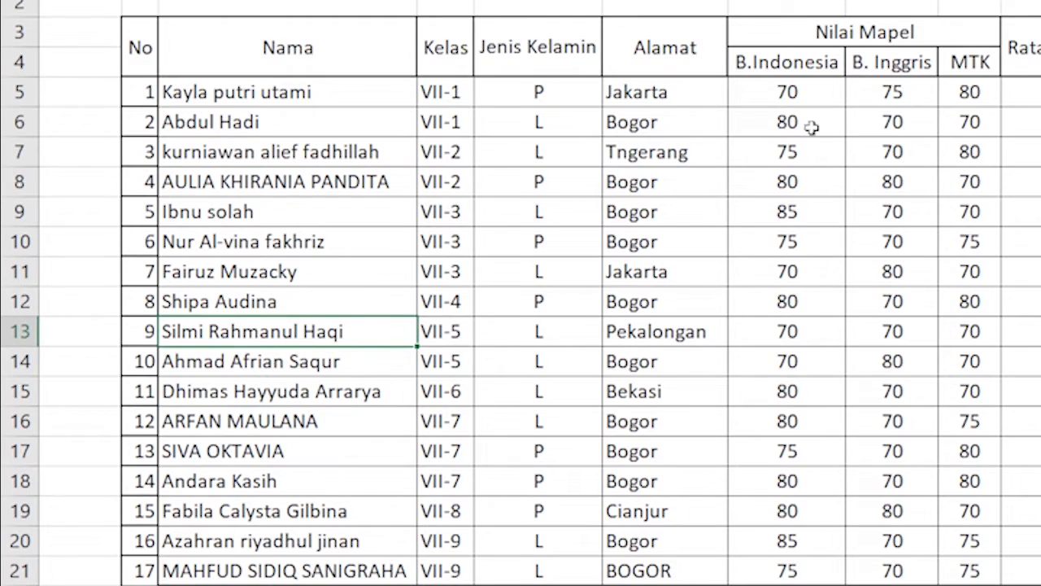
left_click(325, 180)
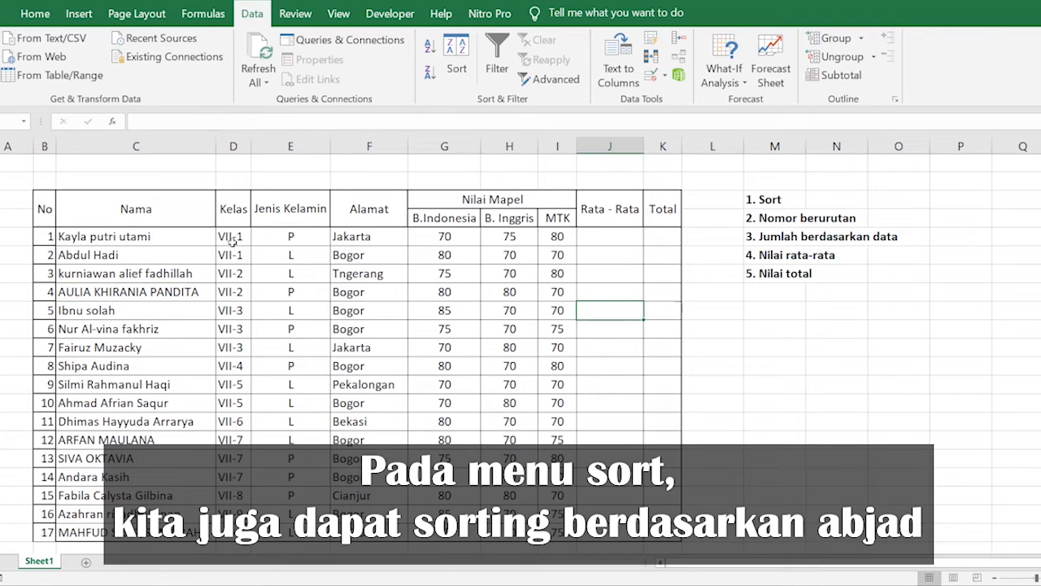
- Fill the class value VII-1 from D5 down the Kelas column to D21
left_click_drag(233, 240, 252, 537)
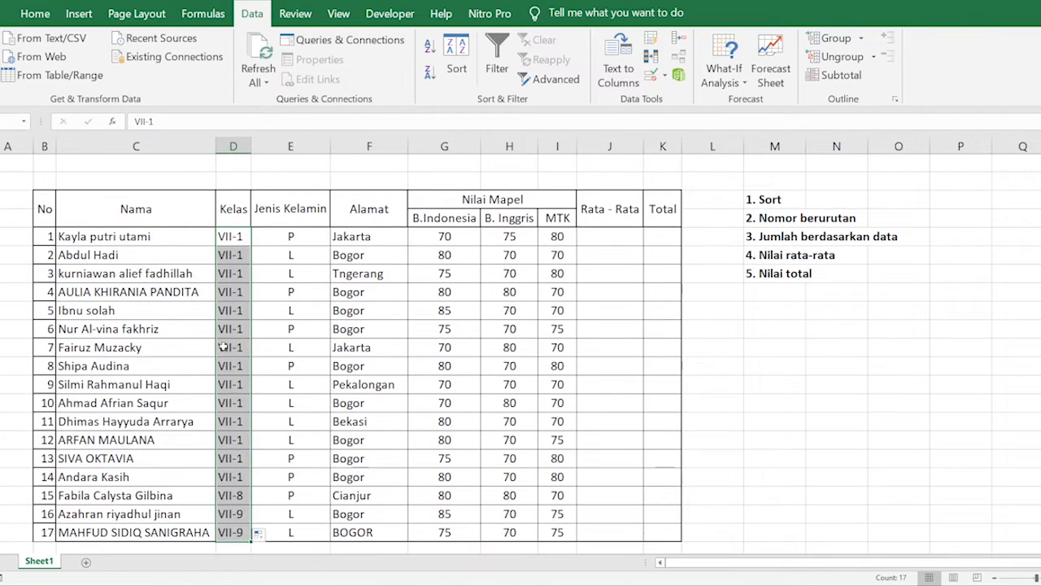
- Sort the student data in C5:I21 by Column C on cell values, from A to Z
left_click_drag(96, 238, 551, 527)
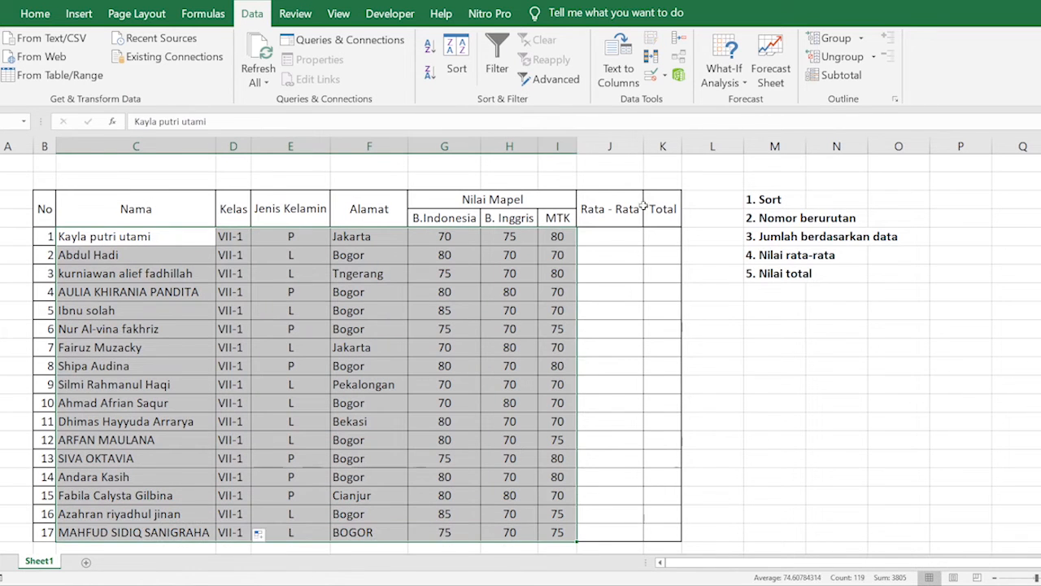
left_click(460, 68)
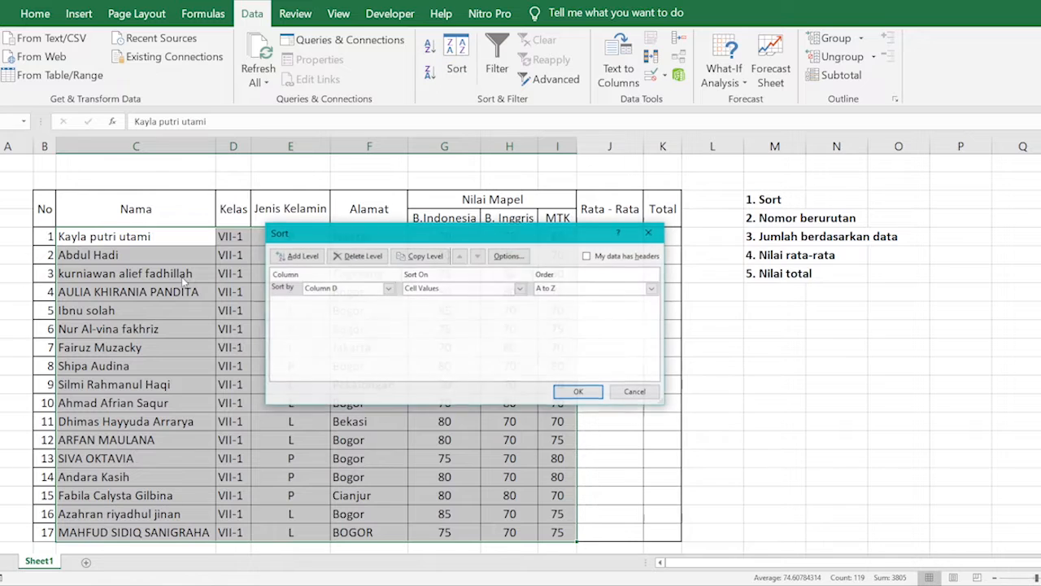
left_click(341, 291)
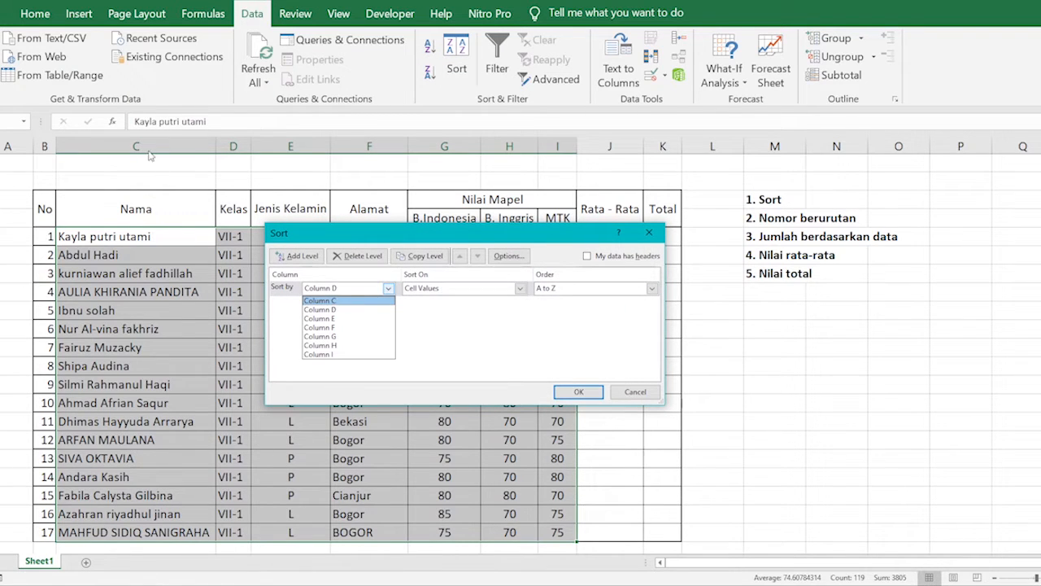
left_click(323, 301)
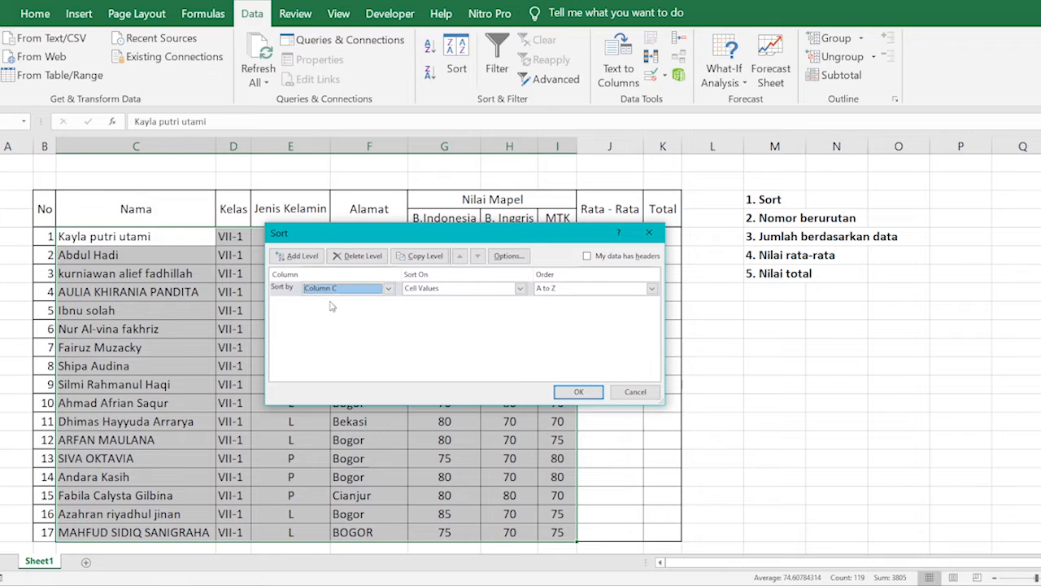
left_click(579, 392)
- Examine the order of the names in the Nama column and the gender codes in the Jenis Kelamin column
left_click_drag(116, 236, 117, 334)
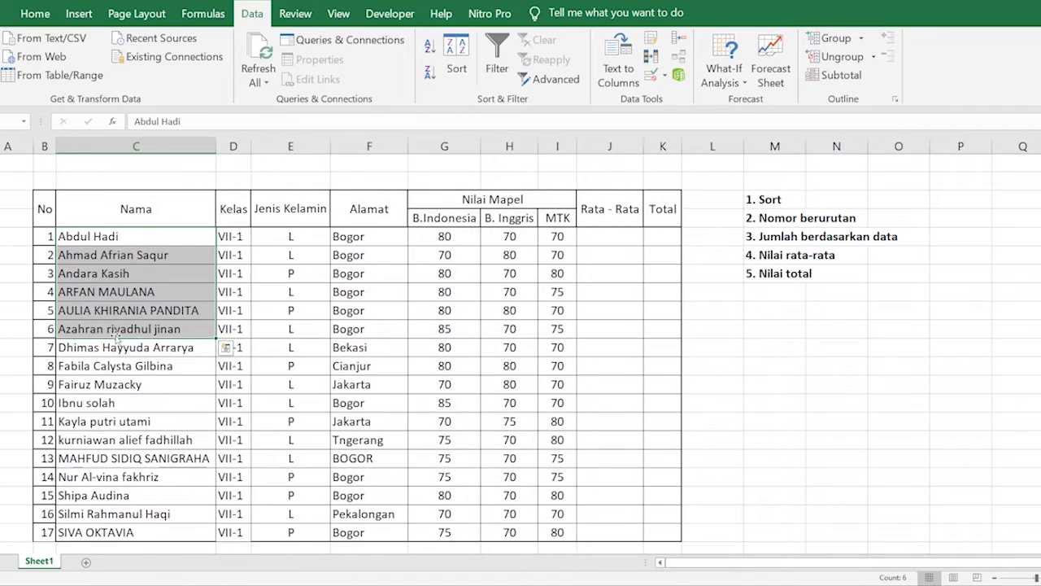
scroll(113, 328, "down", 2)
scroll(146, 260, "up", 2)
left_click(92, 348)
left_click(96, 366)
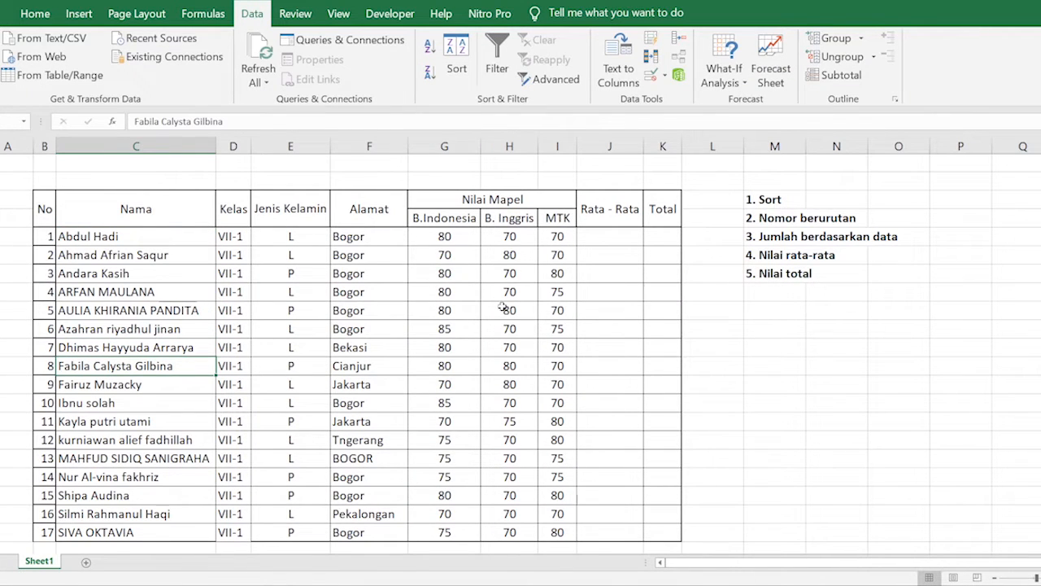
left_click(629, 291)
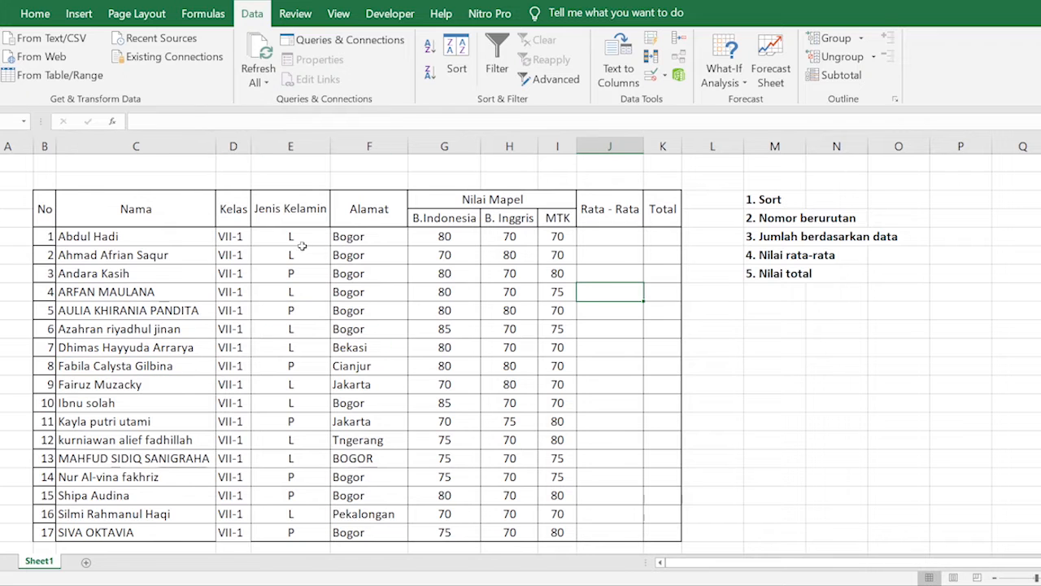
left_click(611, 243)
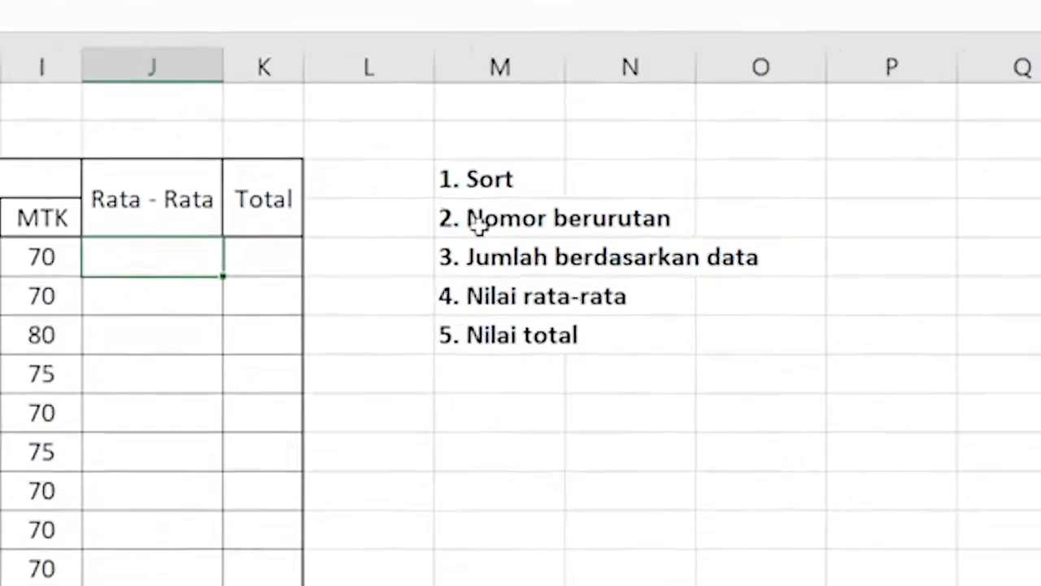
left_click(773, 221)
left_click(340, 280)
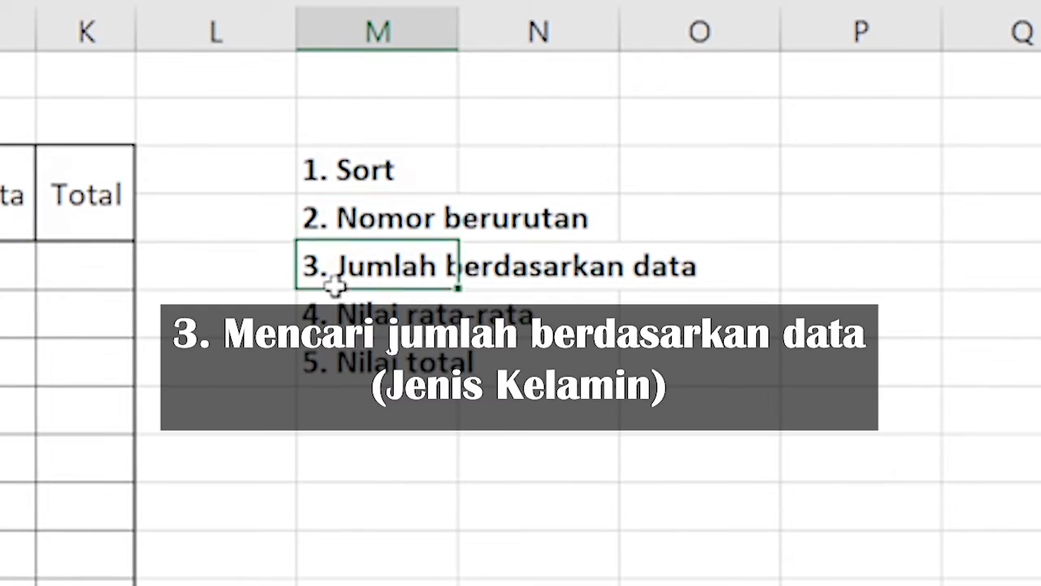
left_click_drag(28, 246, 289, 252)
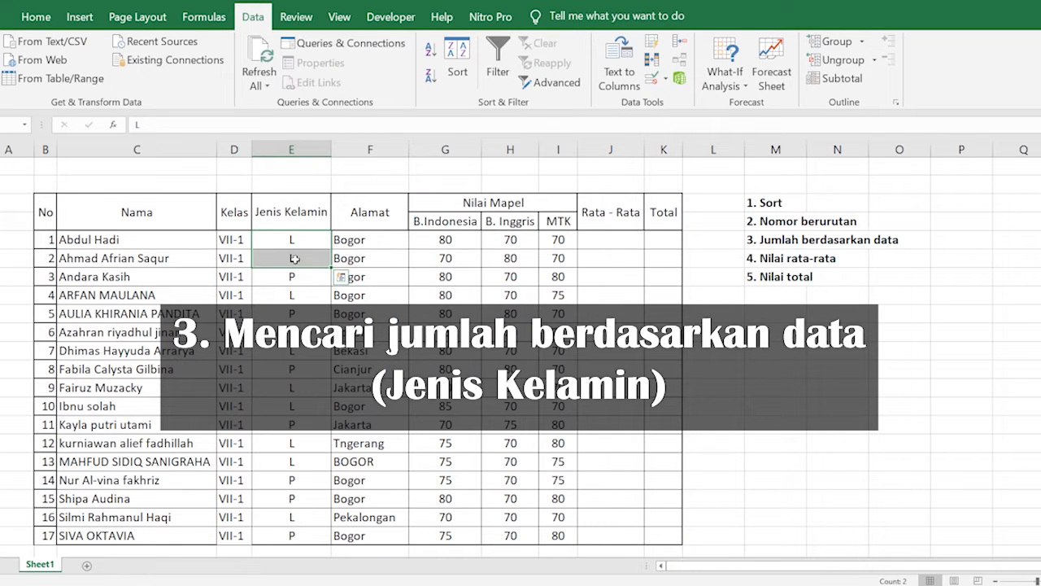
left_click(679, 277)
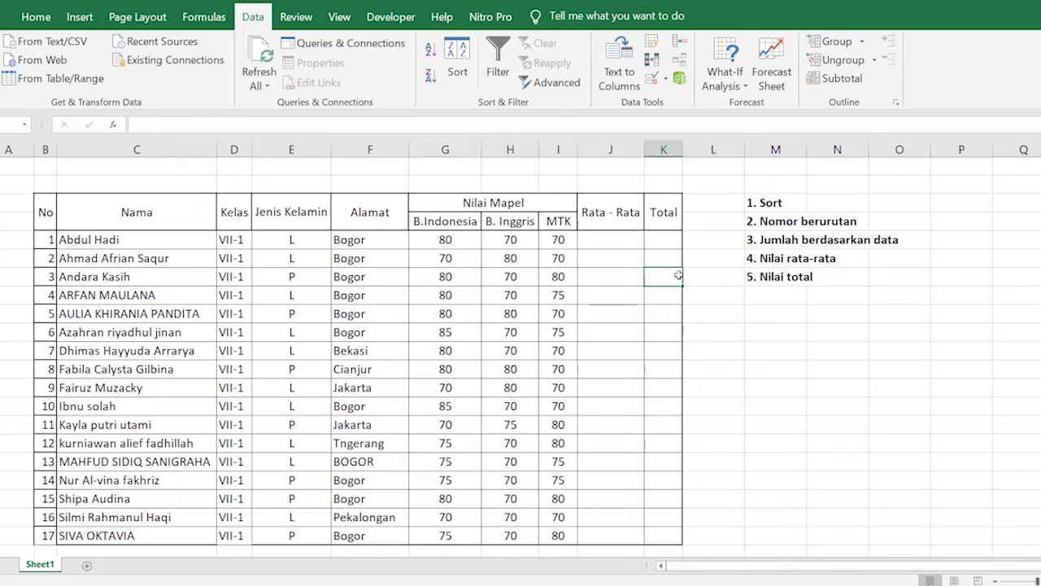
left_click(689, 357)
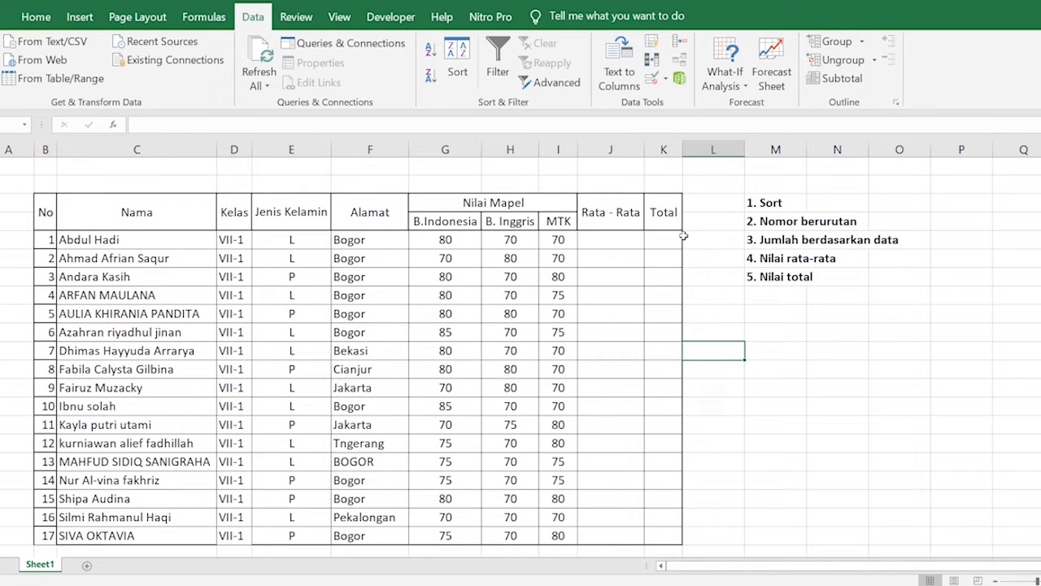
- Enter the label "Jumlah Perempuan :" in M9 below the task list
left_click(761, 317)
type("jUM")
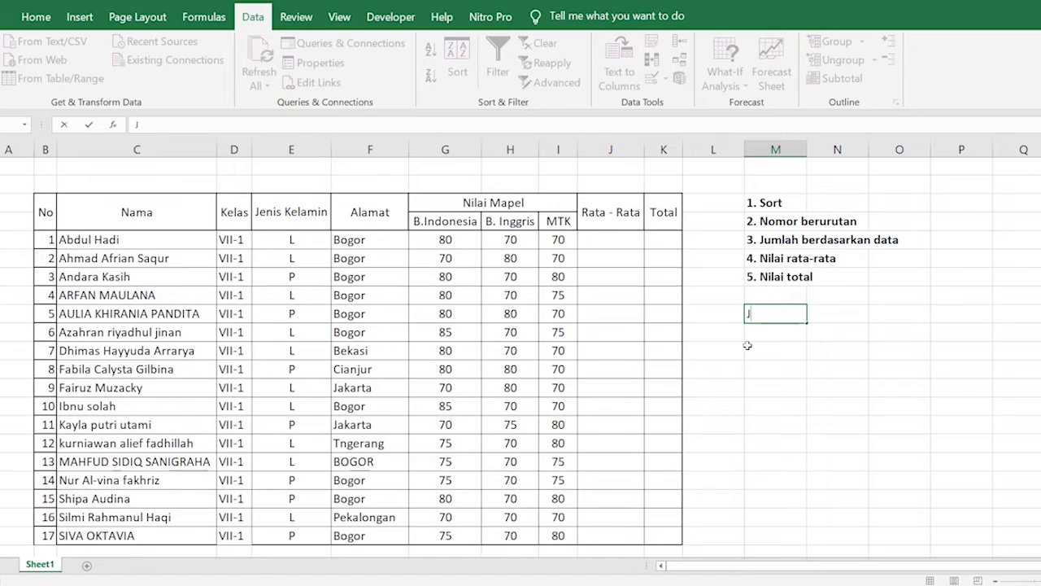
type("lah Perempuan :")
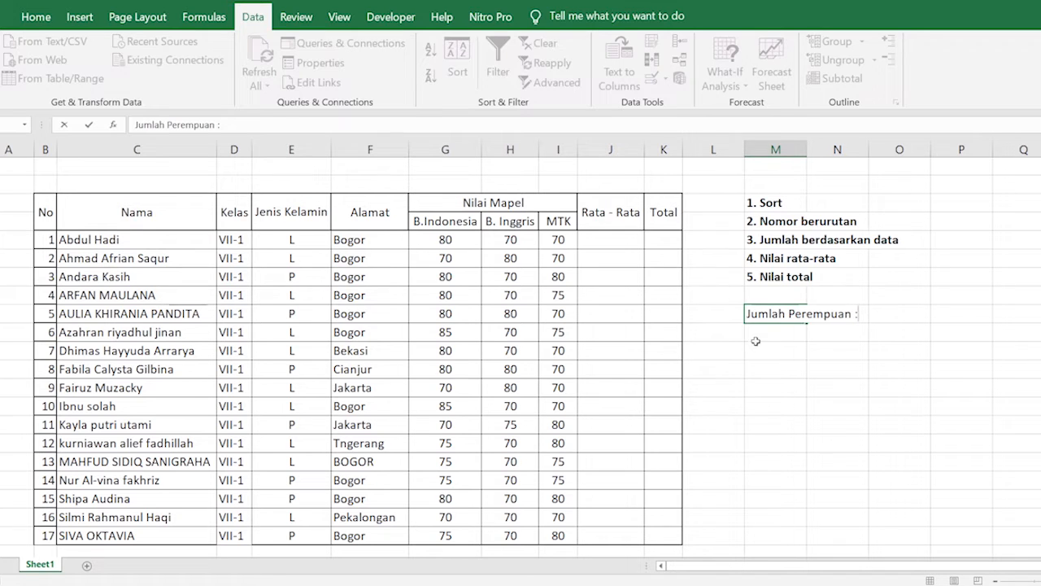
key("Return")
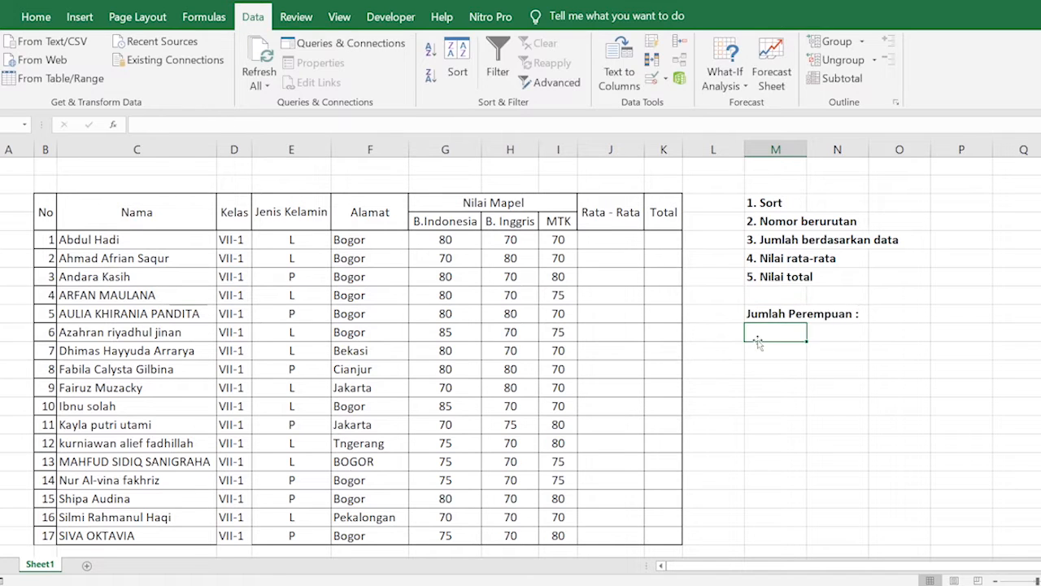
- Enter the label "Jumlah Laki-laki :" in M10 under the Jumlah Perempuan label
type("Jumlah Lak")
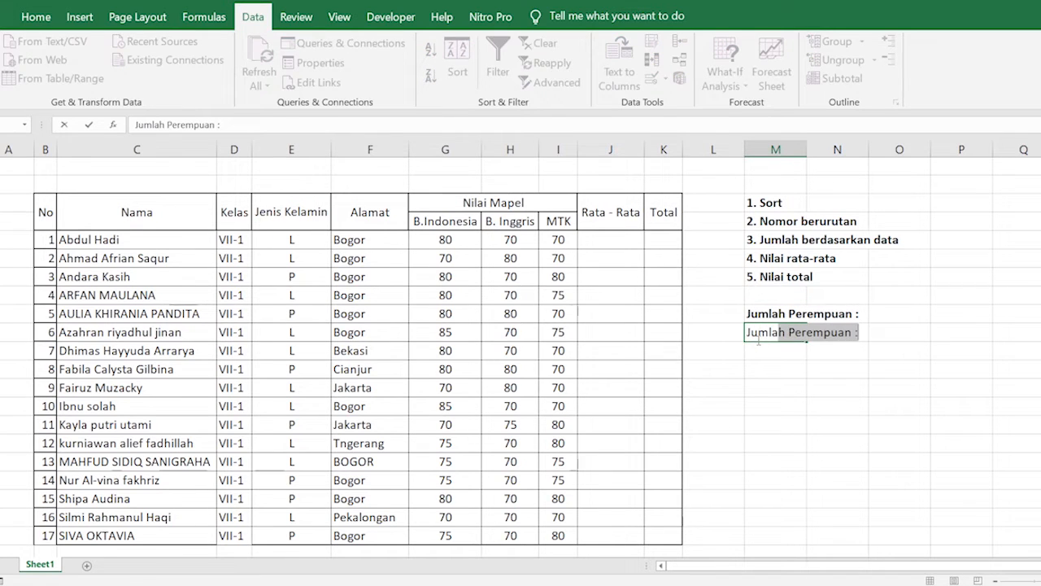
type("i-")
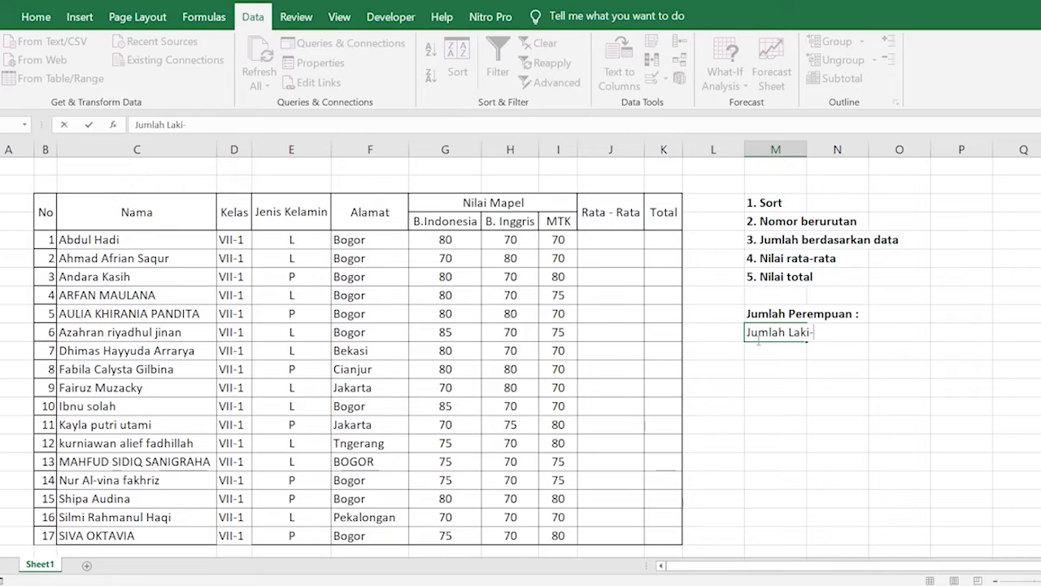
type("laki")
key("Return")
left_click(770, 336)
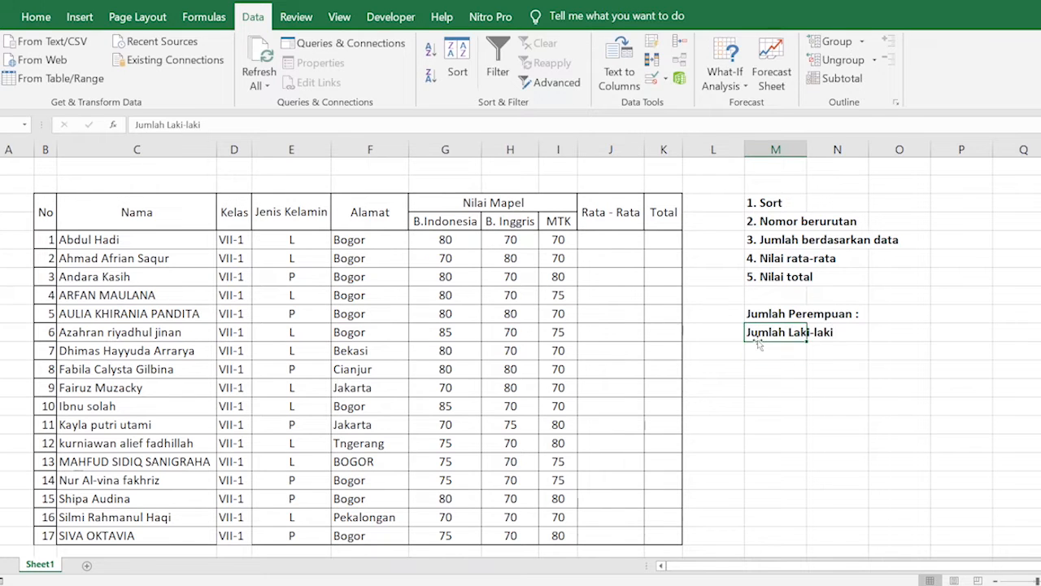
left_click(573, 131)
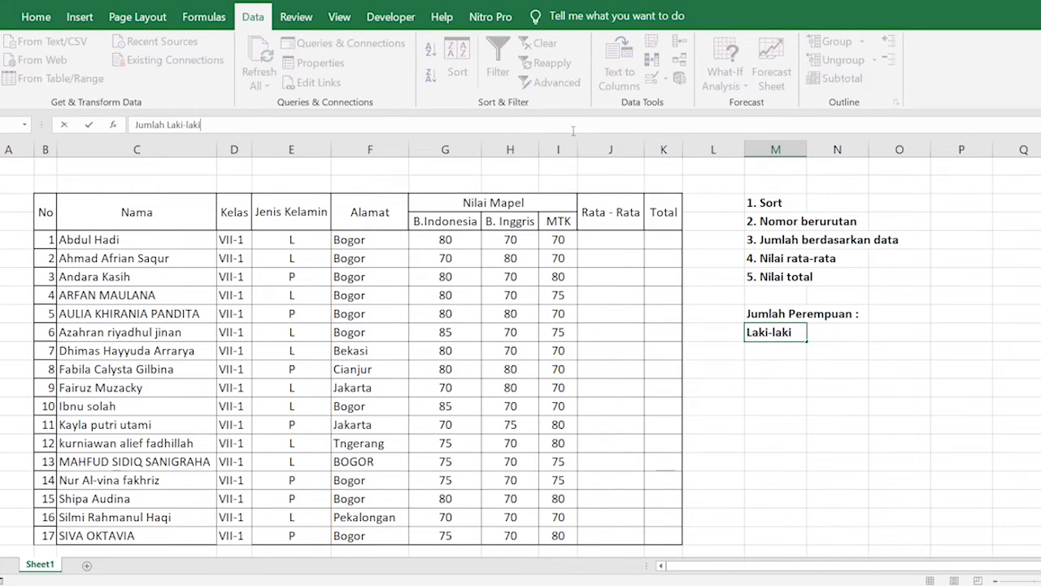
type(":")
key("Return")
- Autofit the width of column M so both count labels fit within their cells
key("Up")
key("Up")
key("Right")
key("Right")
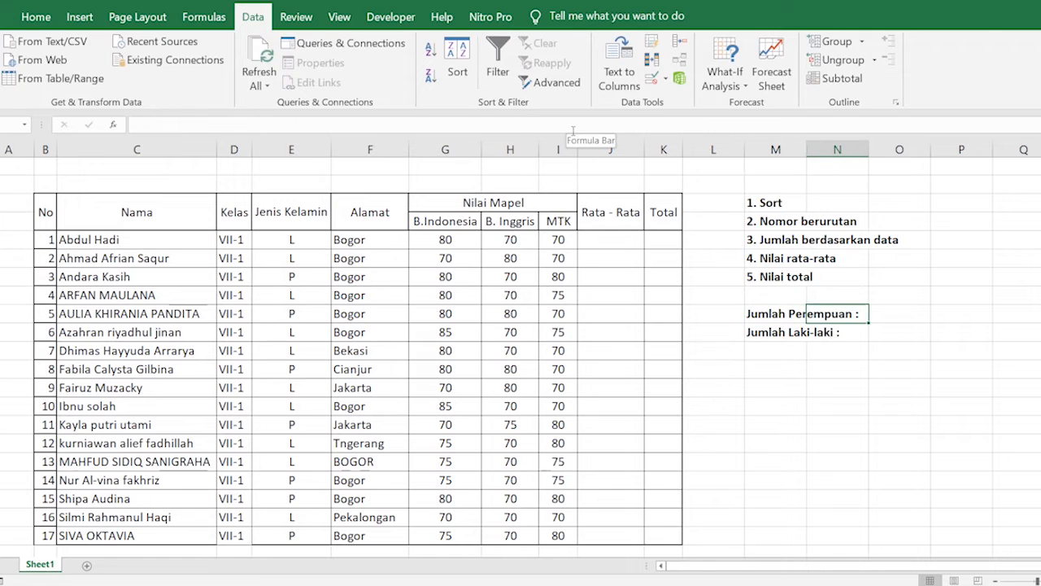
key("Left")
key("Left")
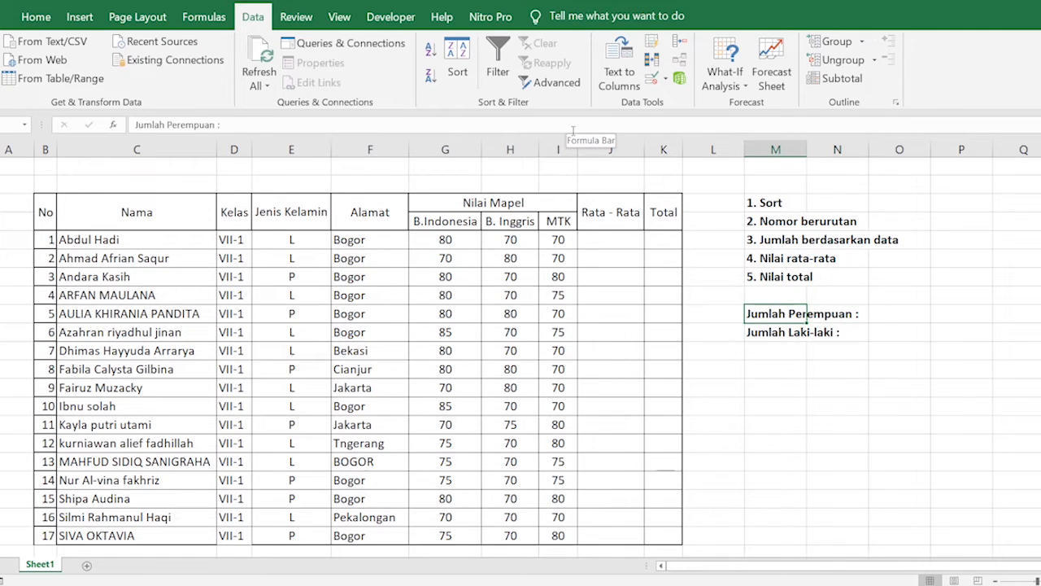
double_click(807, 151)
left_click(926, 309)
left_click(869, 314)
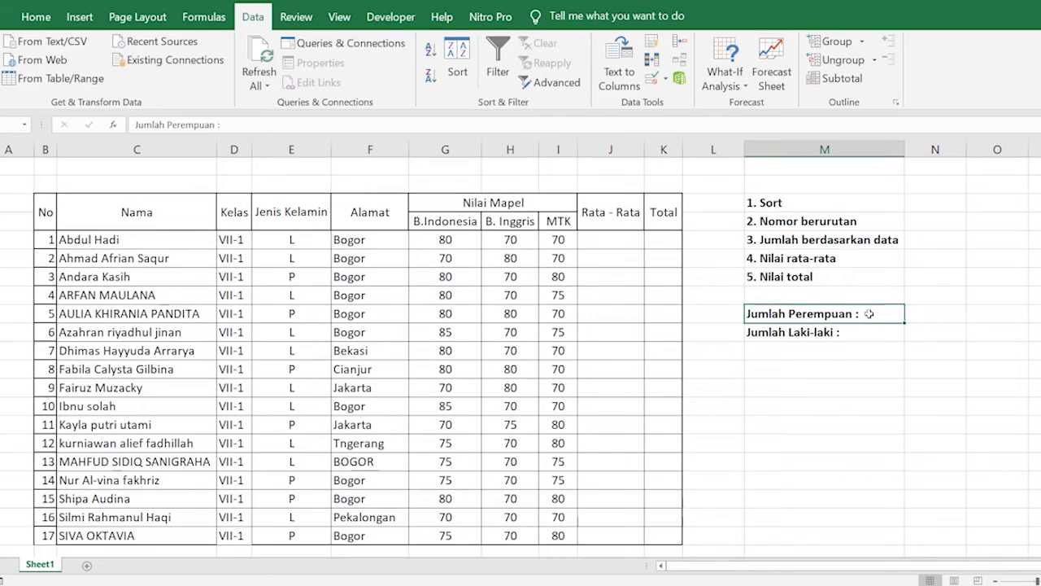
left_click(795, 332)
left_click(802, 311)
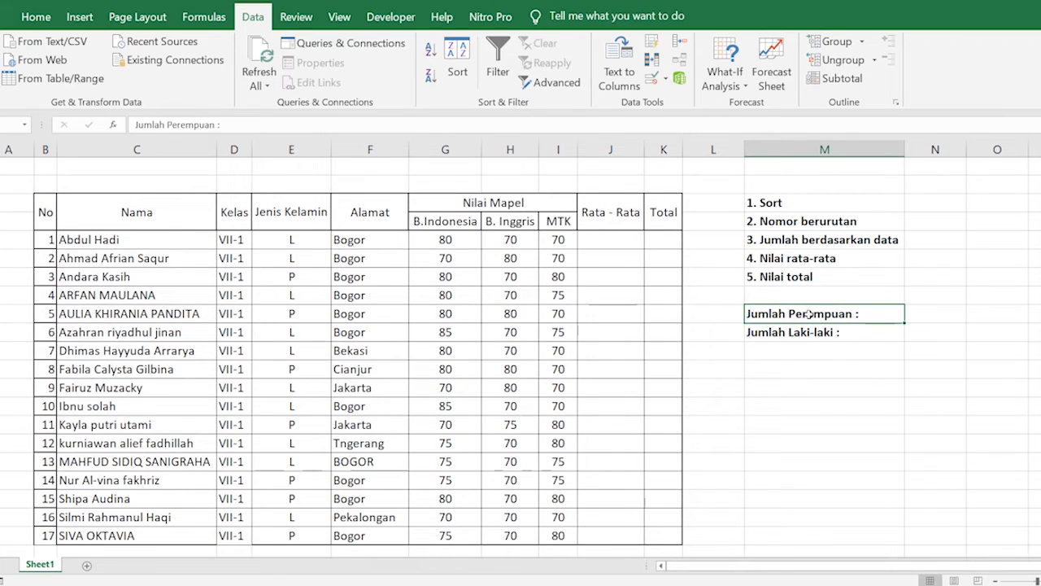
- Count the female students in N9 with the formula =COUNTIF(E5:E21,"P")
left_click(927, 313)
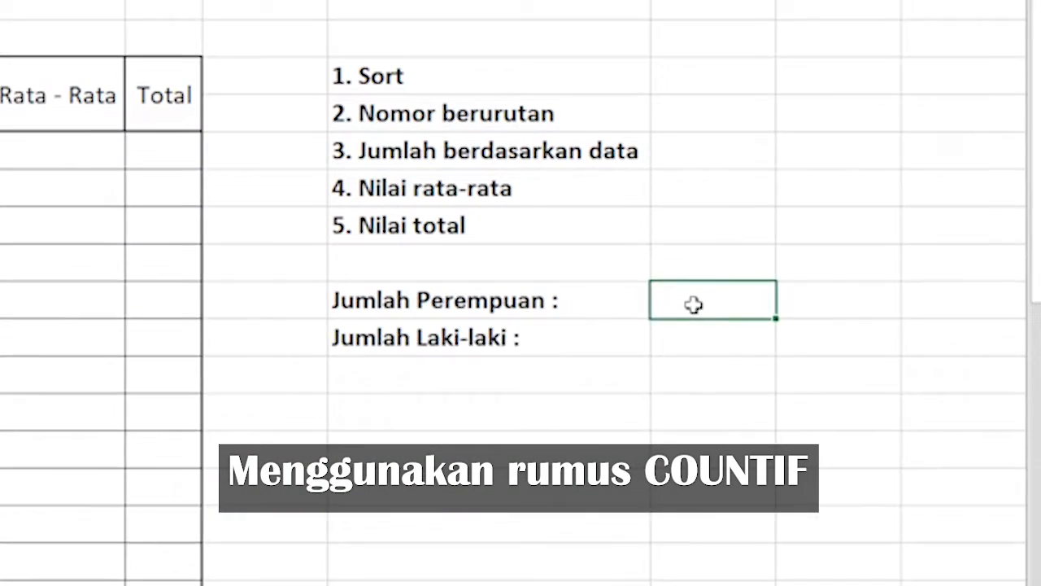
type("=")
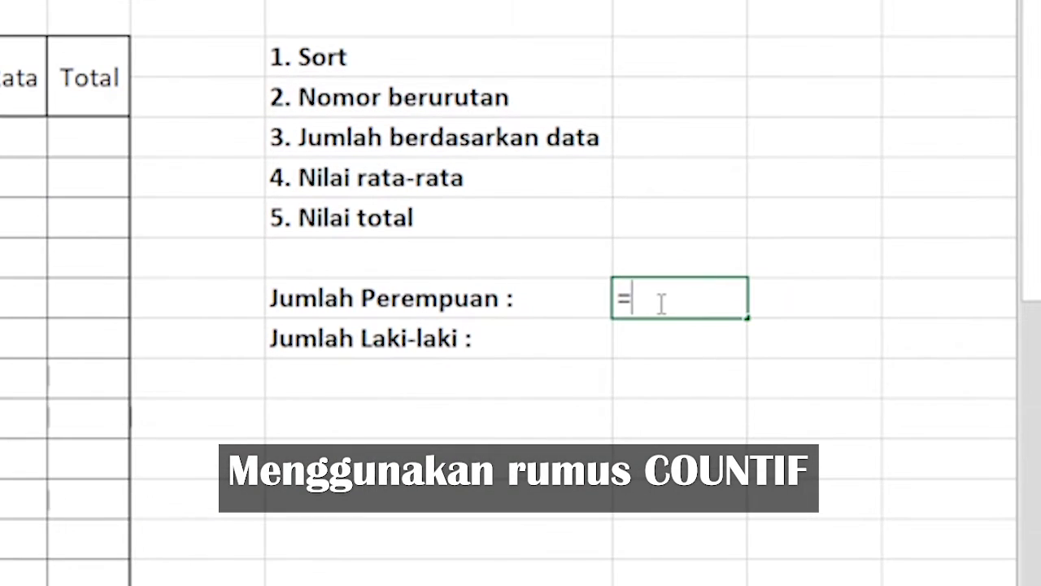
type("co")
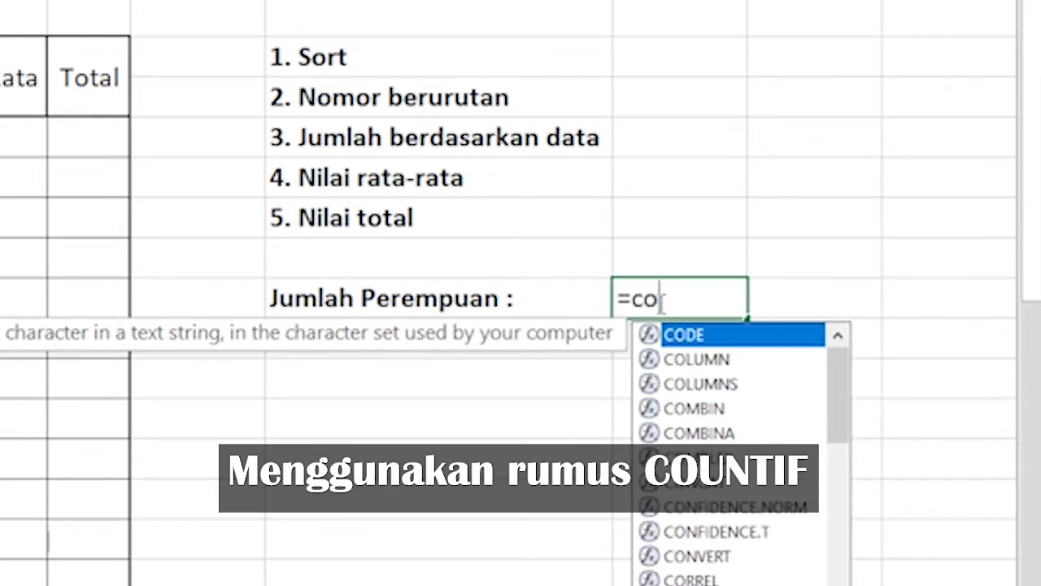
type("untif")
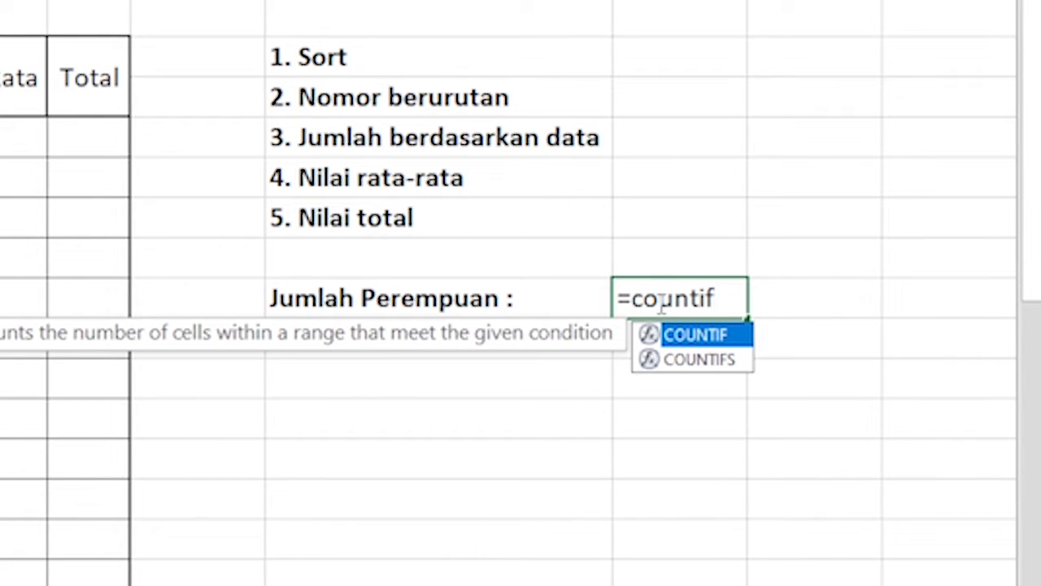
type("(")
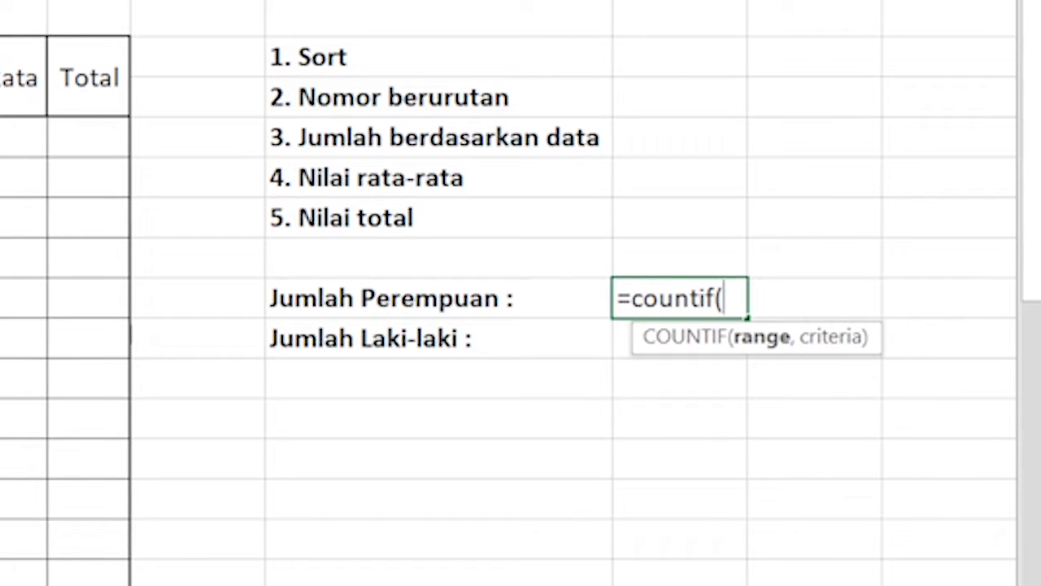
type("E5:E8")
left_click_drag(0, 257, 0, 585)
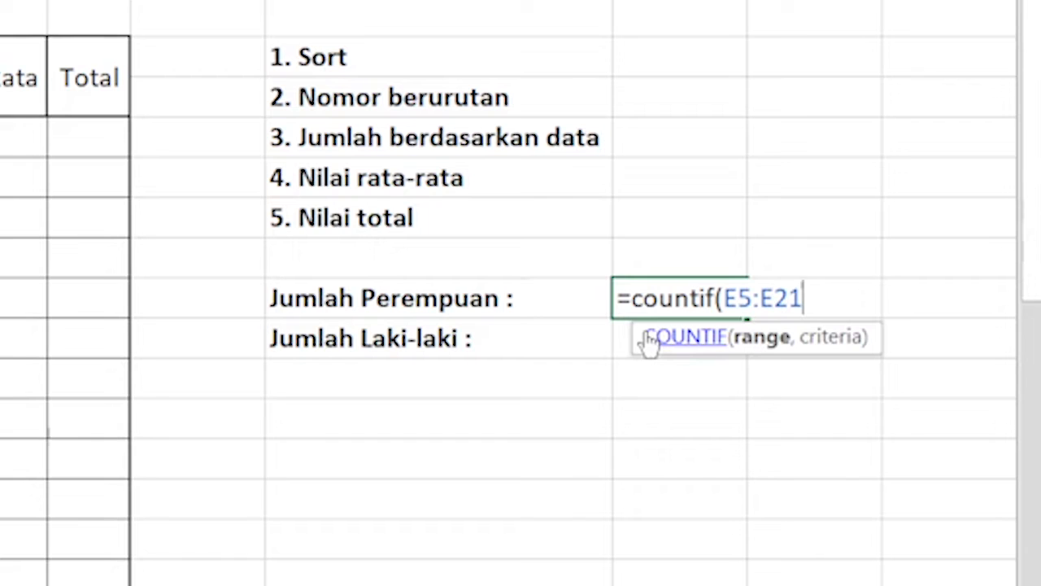
type(",")
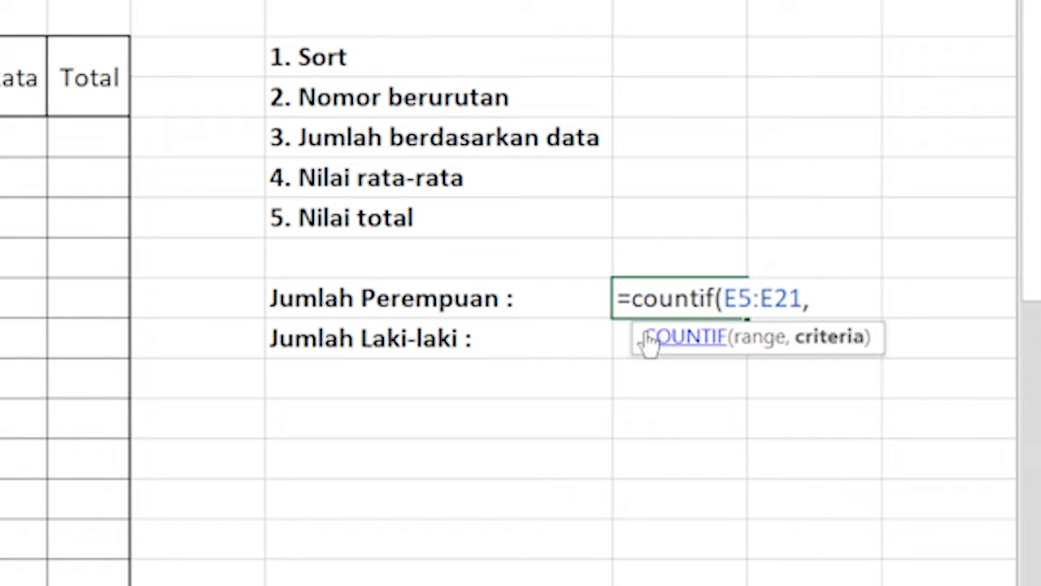
type("\"P\")")
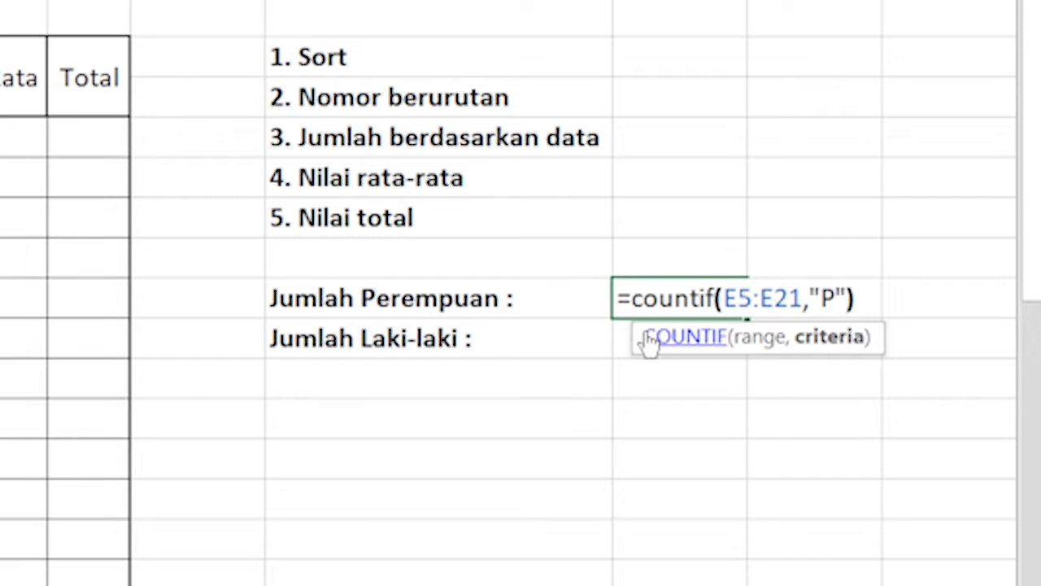
key("Return")
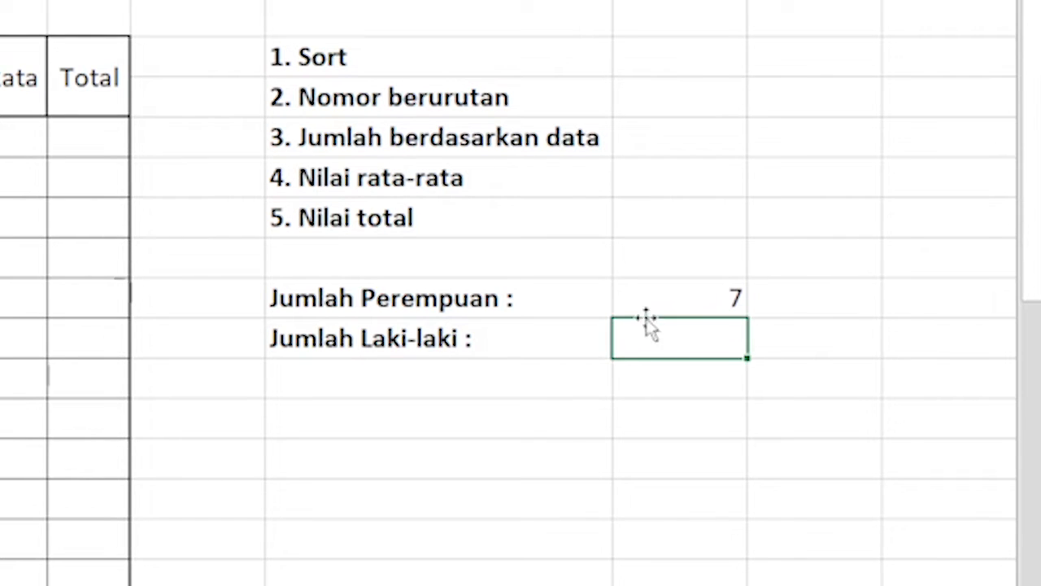
left_click(656, 298)
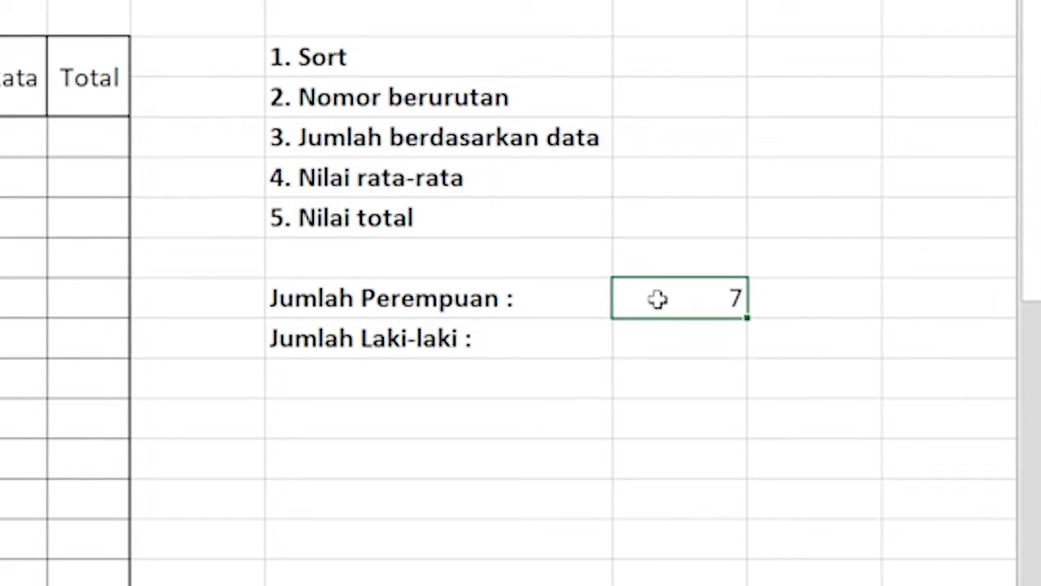
- Count the male students in N10 with the formula =COUNTIF(E5:E21,"L")
left_click(681, 343)
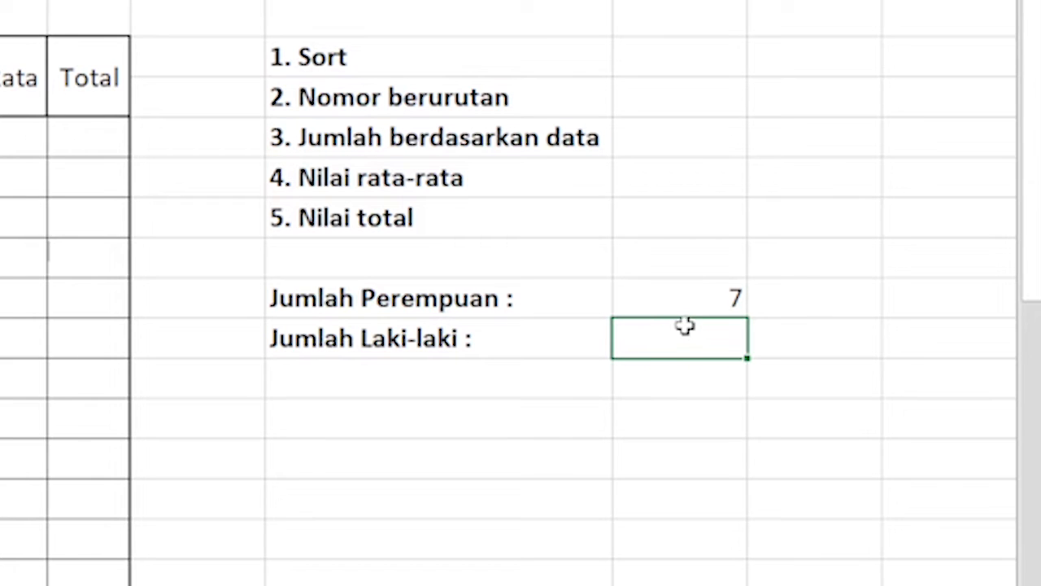
type("=COUNT")
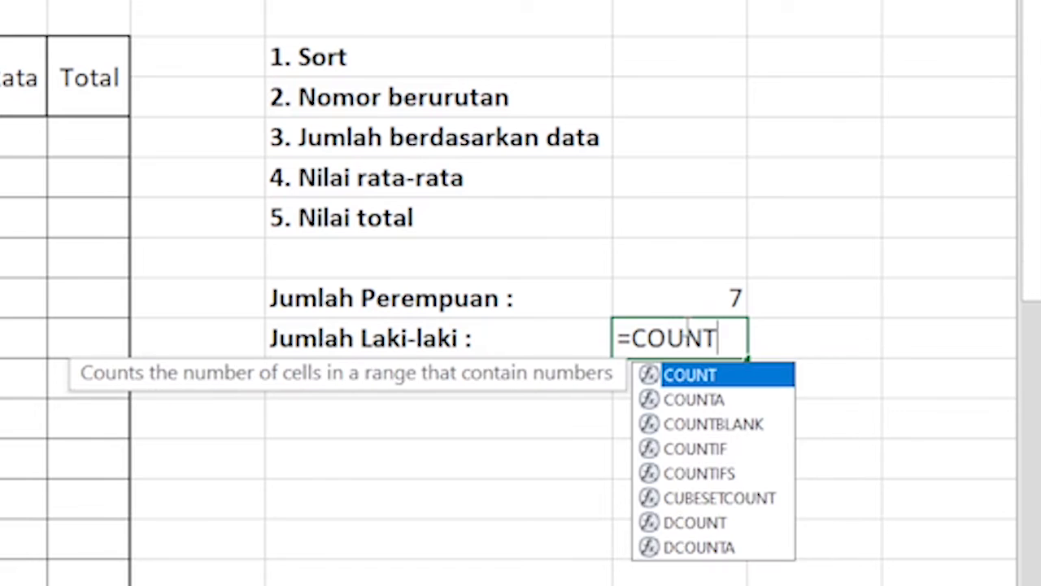
type("IF(")
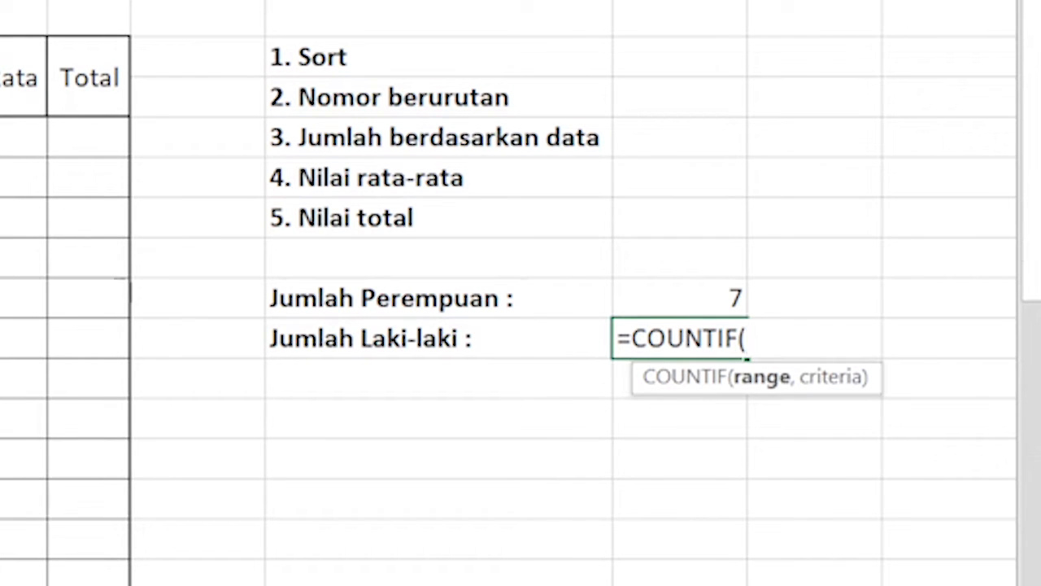
type("E5:E19")
key("BackSpace")
key("BackSpace")
type("21")
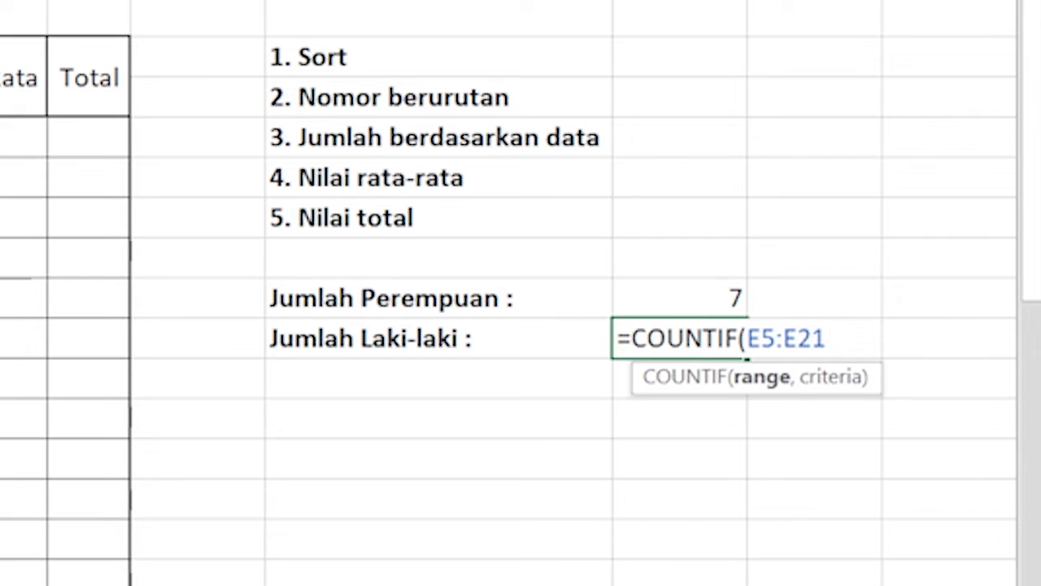
type(",")
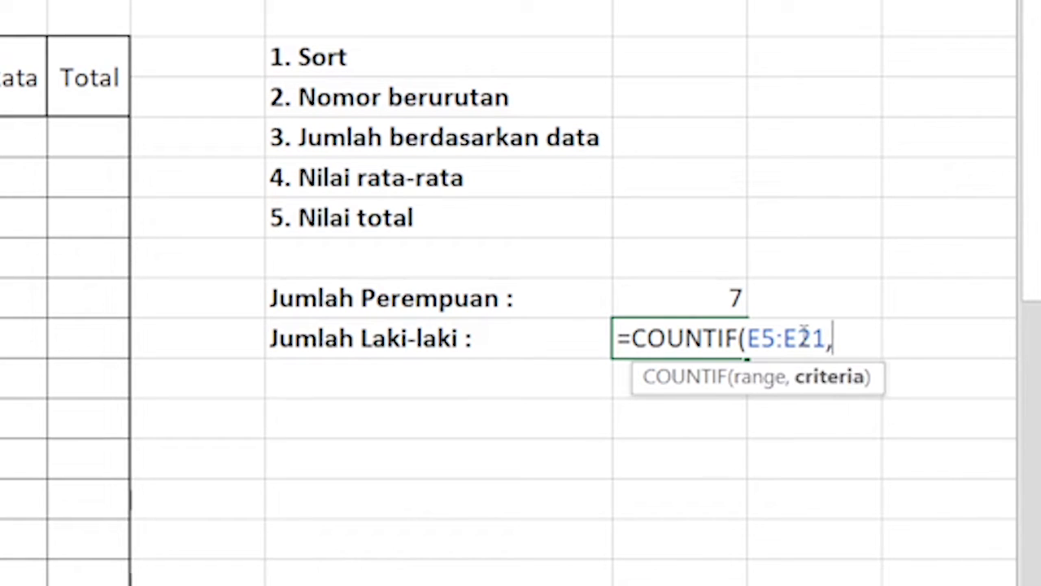
type("\"L\")")
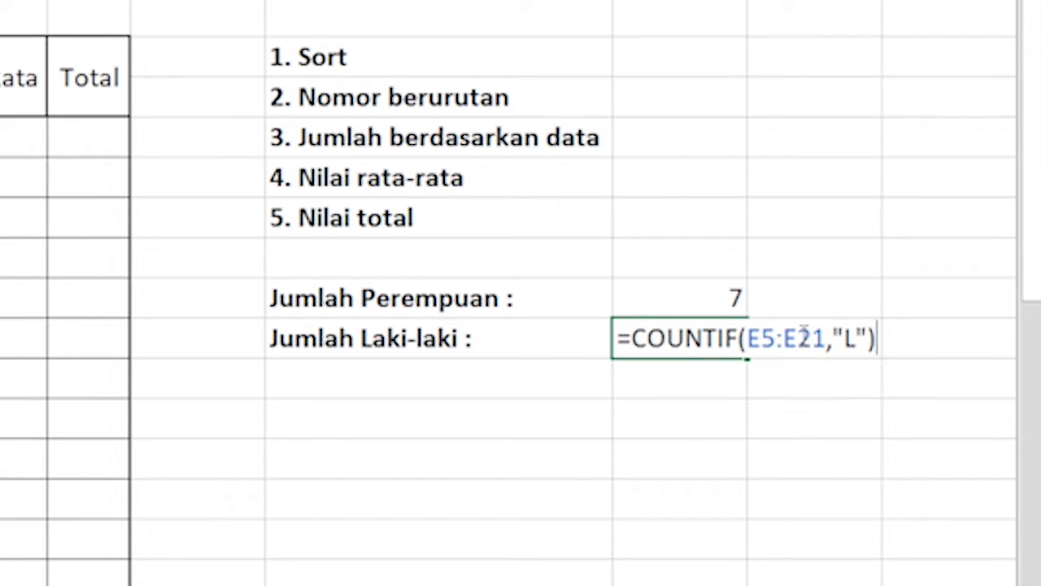
key("Return")
left_click_drag(716, 307, 716, 344)
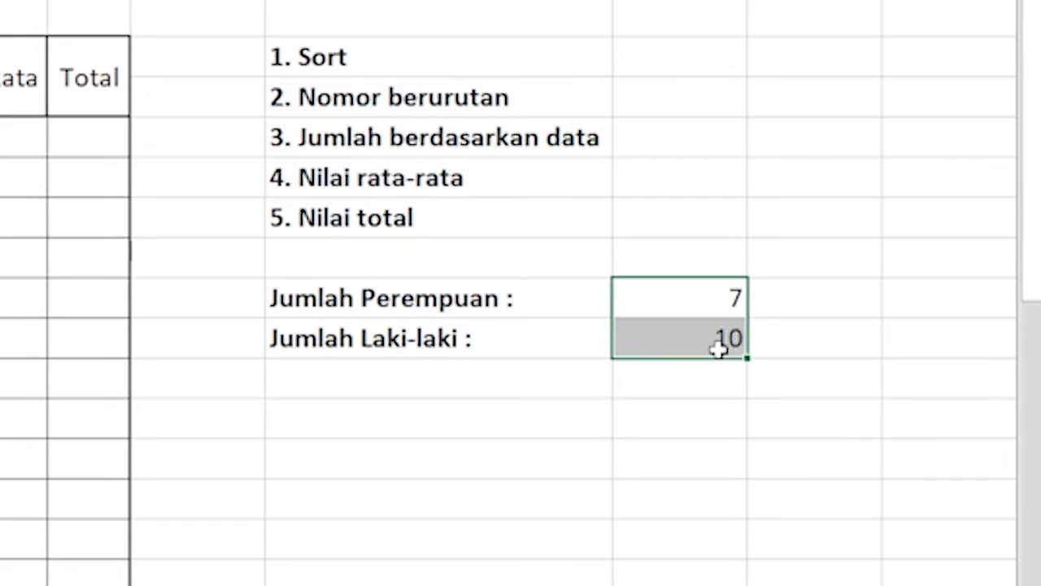
left_click(620, 389)
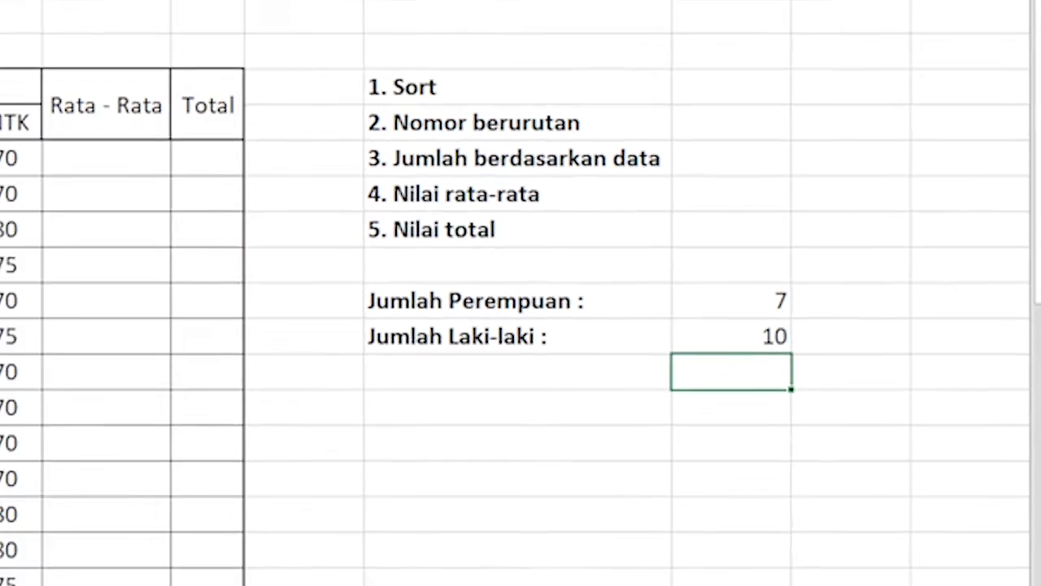
- Clear the Jenis Kelamin entries of students 6 and 8 in E10 and E12 to test the two counts
key("BackSpace")
key("Return")
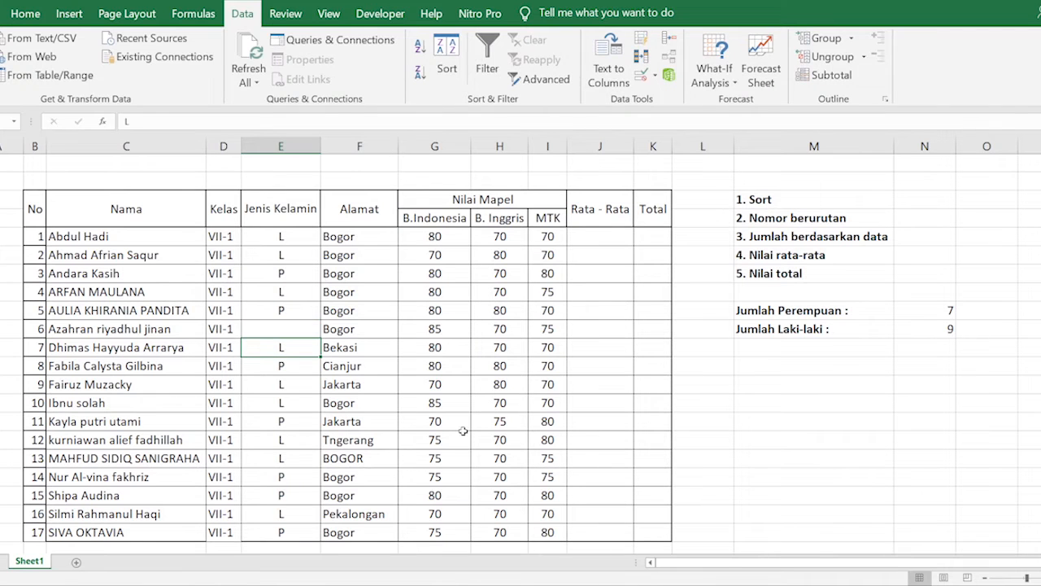
left_click(911, 329)
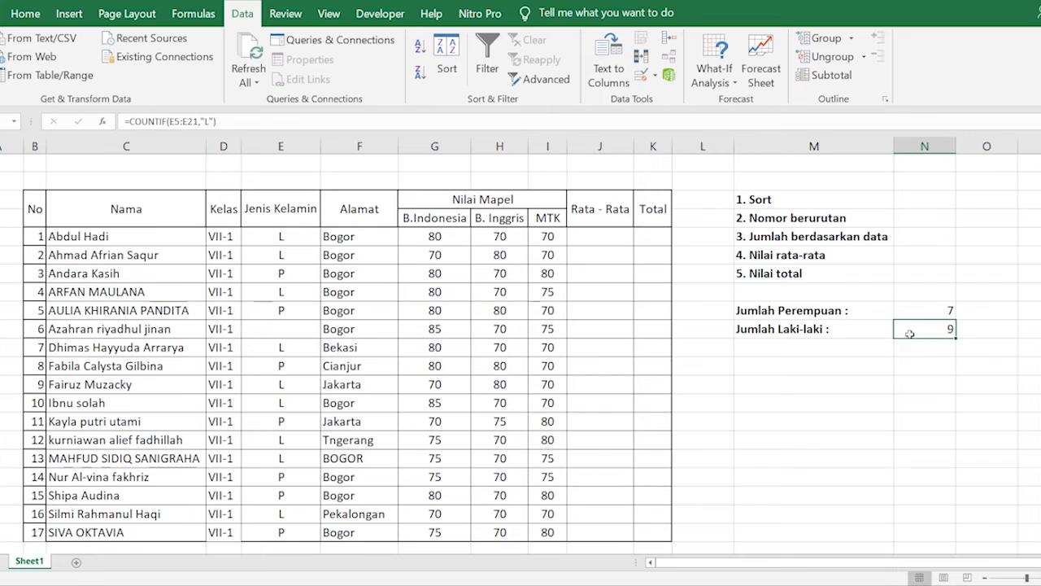
left_click(280, 367)
key("BackSpace")
key("Return")
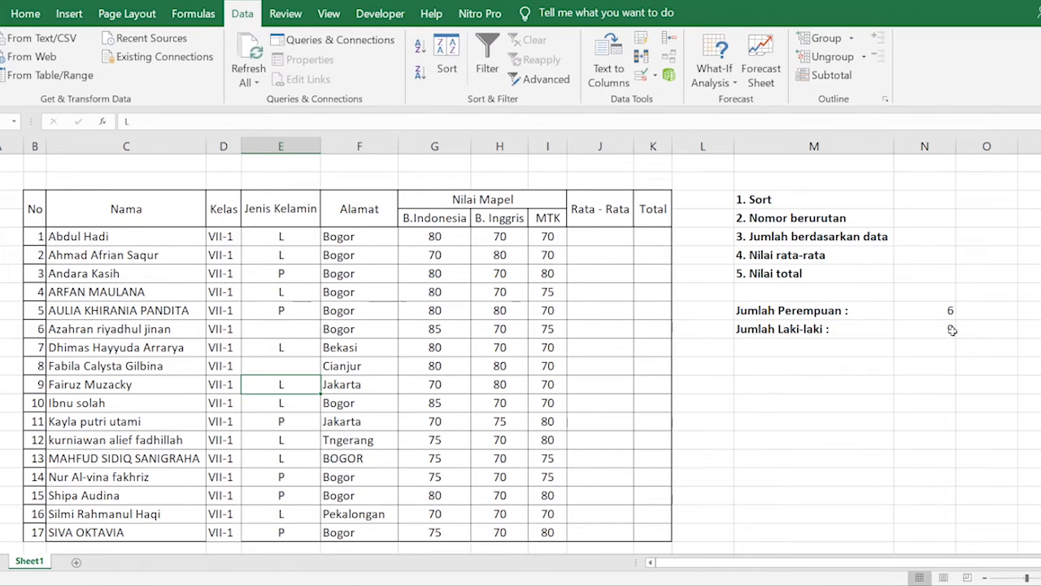
left_click(941, 314)
left_click(890, 383)
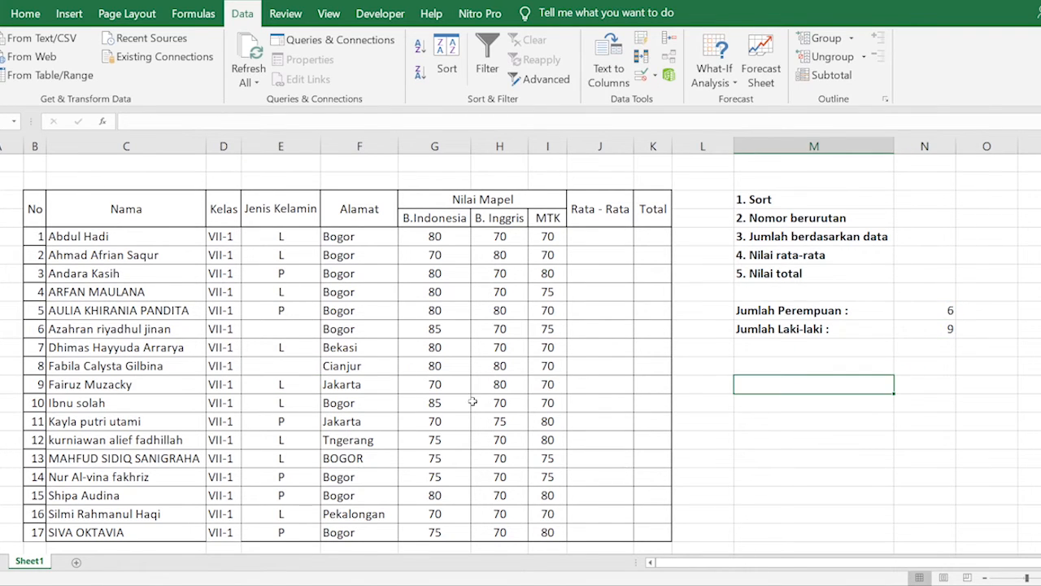
- Undo both deletions in the Jenis Kelamin column
key("ctrl+z")
key("ctrl+z")
left_click(899, 383)
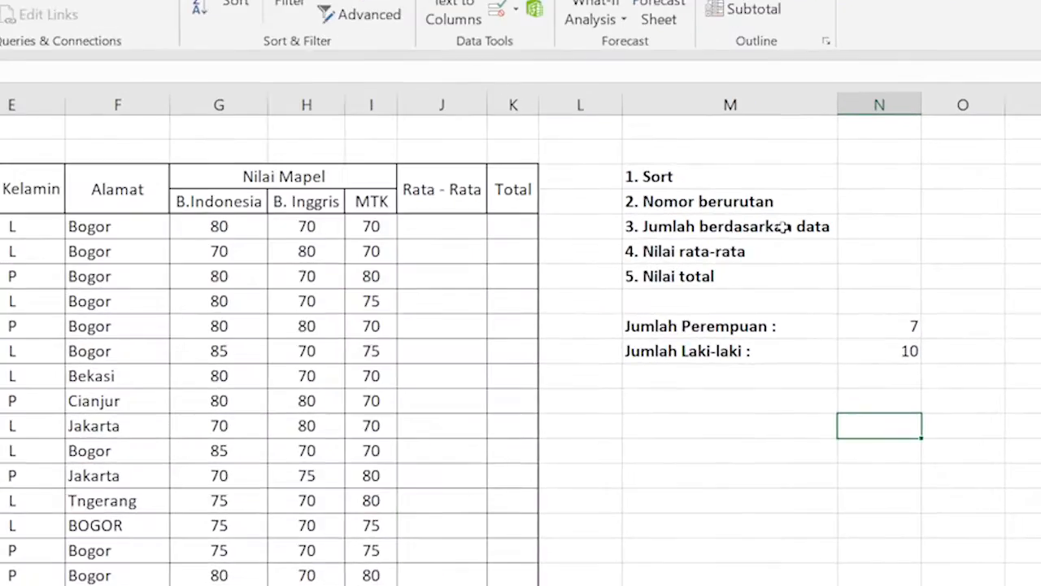
left_click(850, 236)
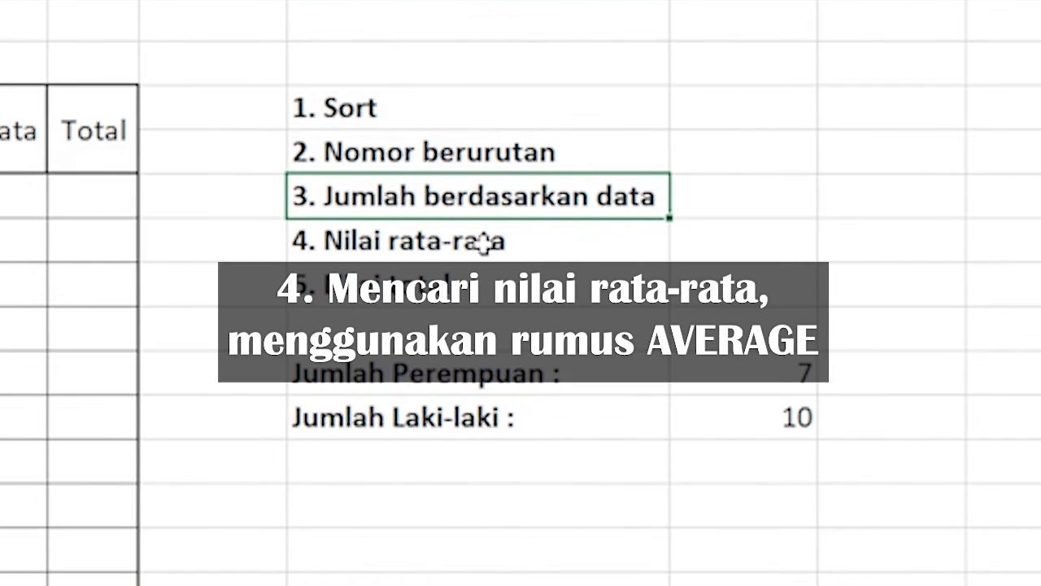
left_click(461, 249)
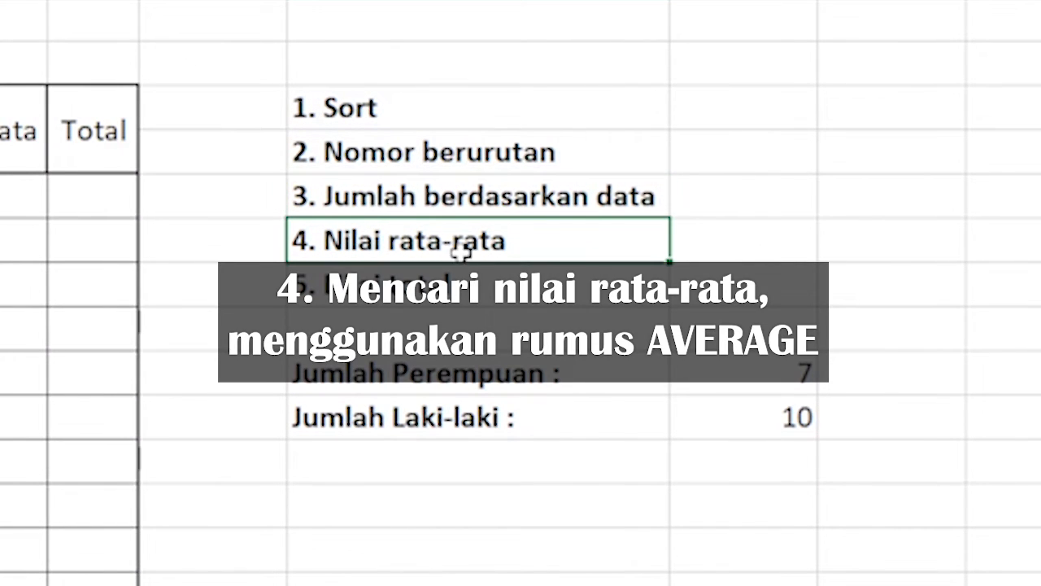
- Apply borders to all cells of the gender count block M9:N10
left_click_drag(321, 378, 771, 443)
left_click_drag(431, 385, 767, 414)
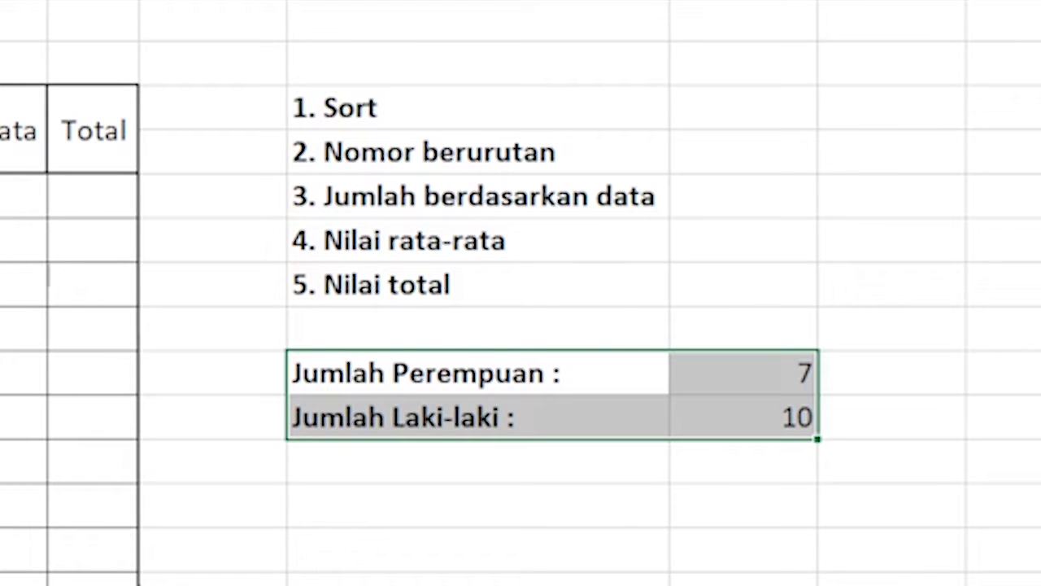
left_click(579, 497)
left_click(414, 259)
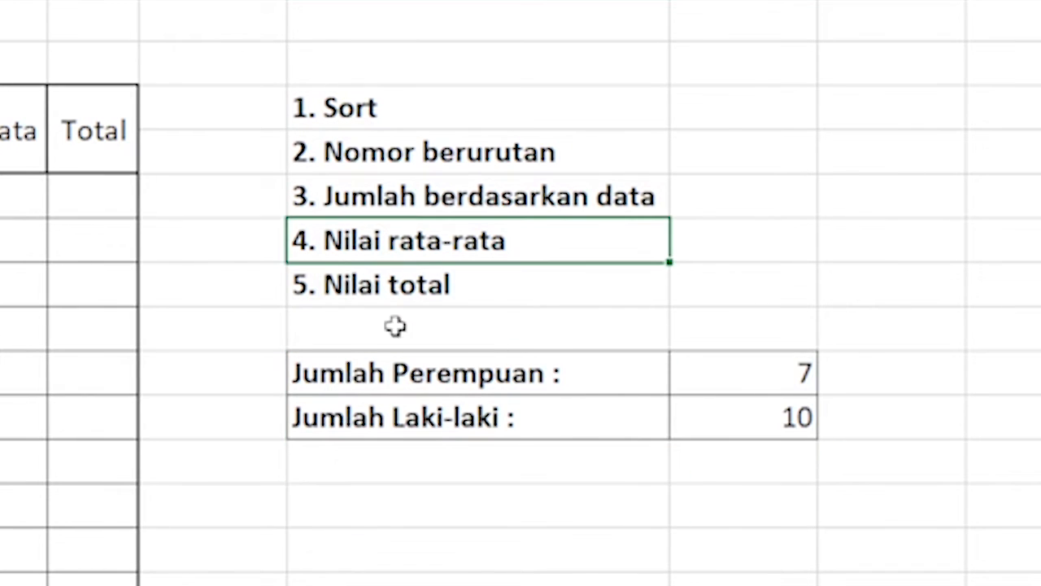
- Start an AVERAGE formula in J5 for the first student's Rata - Rata
left_click(561, 93)
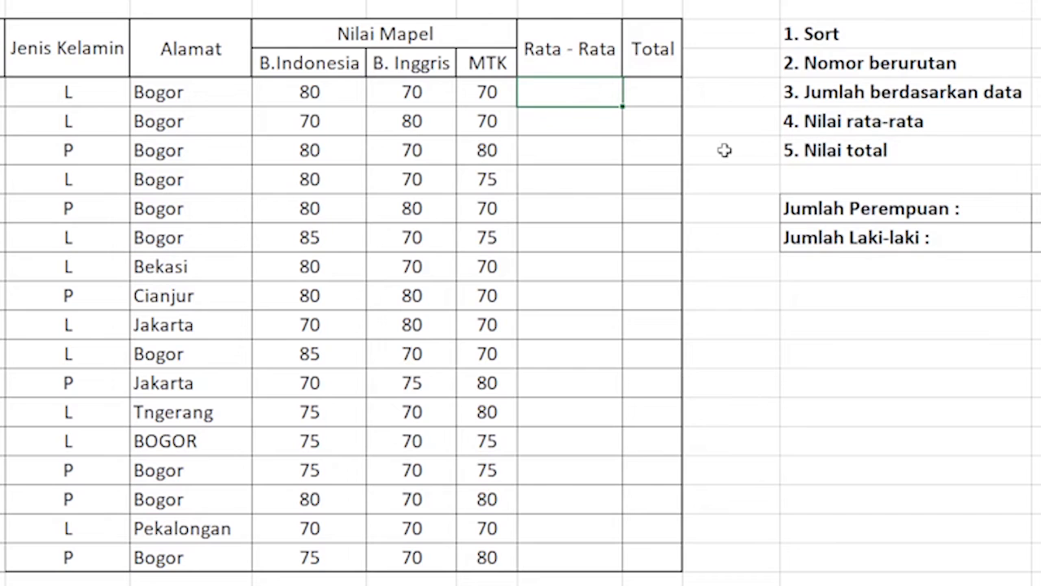
type("=AVERA")
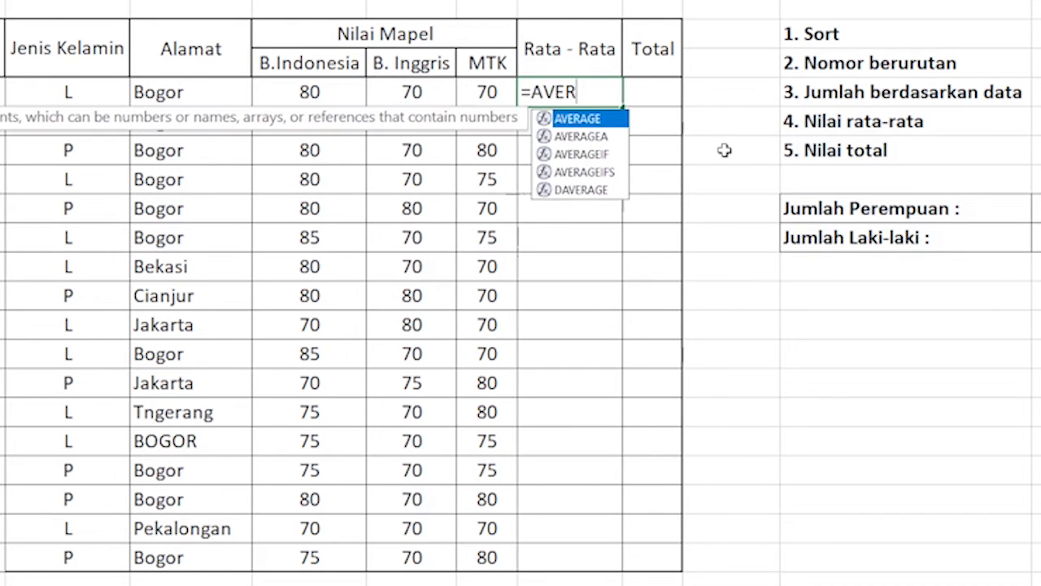